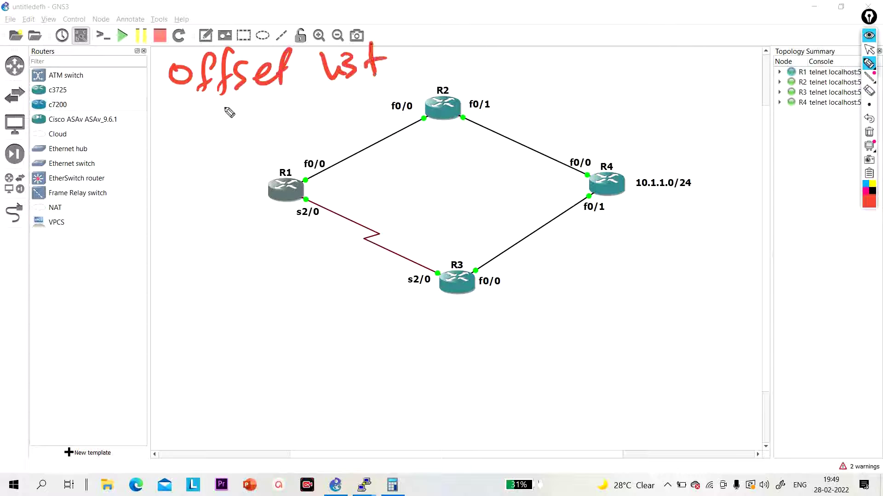
Underline the handwritten "offset list" heading and write point 1, "To perform equal cost load balancing", below the topology
{"action": "left_click_drag", "start_coordinate": [174, 107], "coordinate": [407, 85]}
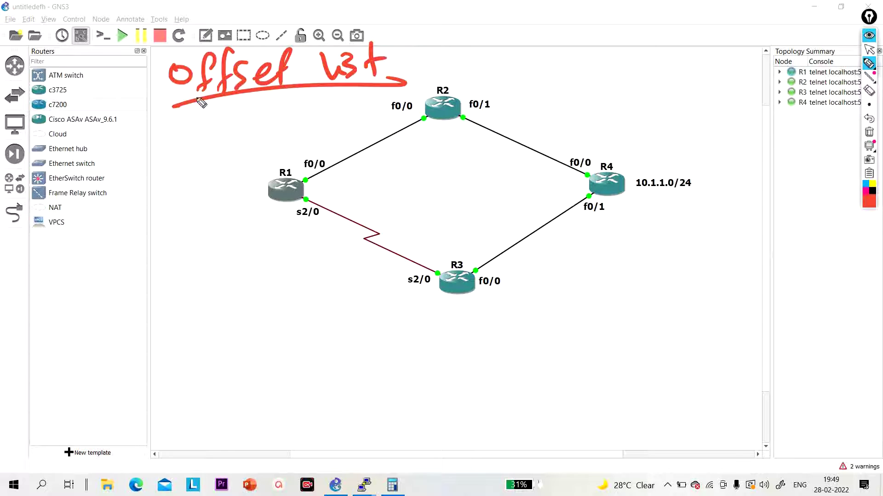
{"action": "mouse_move", "coordinate": [100, 314]}
{"action": "left_mouse_down"}
{"action": "mouse_move", "coordinate": [107, 341]}
{"action": "mouse_move", "coordinate": [124, 319]}
{"action": "mouse_move", "coordinate": [158, 329]}
{"action": "mouse_move", "coordinate": [165, 305]}
{"action": "left_mouse_up"}
{"action": "mouse_move", "coordinate": [171, 316]}
{"action": "left_mouse_down"}
{"action": "mouse_move", "coordinate": [234, 317]}
{"action": "mouse_move", "coordinate": [288, 294]}
{"action": "mouse_move", "coordinate": [297, 314]}
{"action": "mouse_move", "coordinate": [335, 305]}
{"action": "mouse_move", "coordinate": [370, 319]}
{"action": "mouse_move", "coordinate": [439, 321]}
{"action": "mouse_move", "coordinate": [469, 312]}
{"action": "mouse_move", "coordinate": [575, 313]}
{"action": "mouse_move", "coordinate": [673, 295]}
{"action": "mouse_move", "coordinate": [712, 270]}
{"action": "mouse_move", "coordinate": [816, 291]}
{"action": "mouse_move", "coordinate": [819, 274]}
{"action": "mouse_move", "coordinate": [850, 306]}
{"action": "left_mouse_up"}
{"action": "left_click_drag", "start_coordinate": [861, 285], "coordinate": [870, 285]}
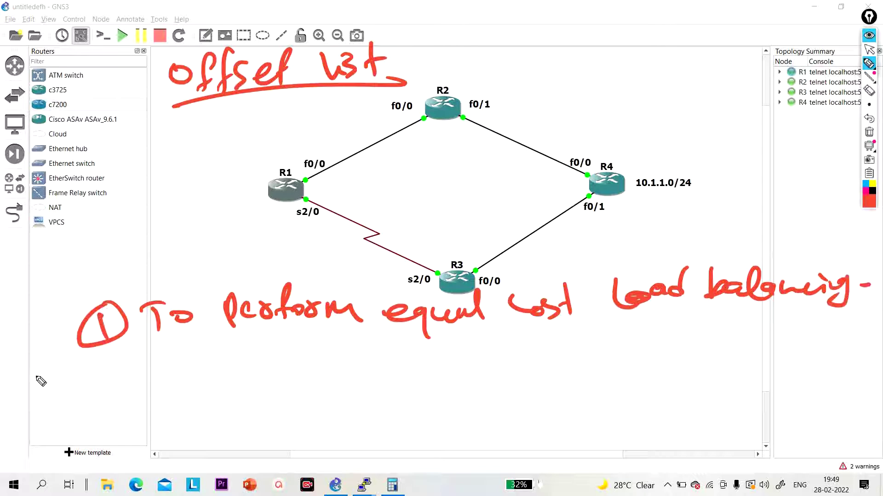
Write circled point 2, "To perform path manipulation", under the first point and underline "path manipulation"
{"action": "mouse_move", "coordinate": [84, 374]}
{"action": "left_mouse_down"}
{"action": "mouse_move", "coordinate": [92, 370]}
{"action": "mouse_move", "coordinate": [92, 413]}
{"action": "mouse_move", "coordinate": [107, 354]}
{"action": "left_mouse_up"}
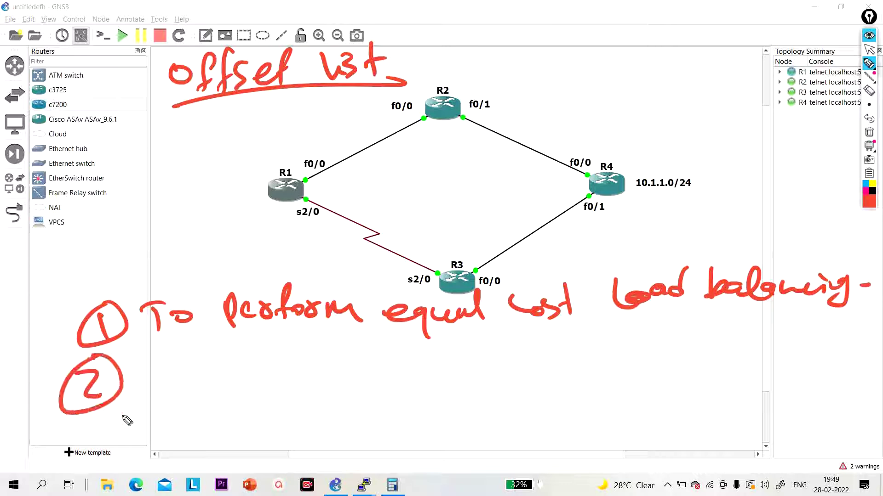
{"action": "left_click_drag", "start_coordinate": [160, 359], "coordinate": [161, 394]}
{"action": "mouse_move", "coordinate": [141, 363]}
{"action": "left_mouse_down"}
{"action": "mouse_move", "coordinate": [175, 358]}
{"action": "mouse_move", "coordinate": [192, 372]}
{"action": "left_mouse_up"}
{"action": "mouse_move", "coordinate": [242, 361]}
{"action": "left_mouse_down"}
{"action": "mouse_move", "coordinate": [275, 368]}
{"action": "mouse_move", "coordinate": [311, 395]}
{"action": "mouse_move", "coordinate": [376, 374]}
{"action": "mouse_move", "coordinate": [451, 380]}
{"action": "mouse_move", "coordinate": [490, 347]}
{"action": "mouse_move", "coordinate": [528, 380]}
{"action": "mouse_move", "coordinate": [648, 381]}
{"action": "mouse_move", "coordinate": [724, 356]}
{"action": "mouse_move", "coordinate": [853, 383]}
{"action": "left_mouse_up"}
{"action": "left_click", "coordinate": [873, 387]}
{"action": "mouse_move", "coordinate": [809, 407]}
{"action": "left_mouse_down"}
{"action": "mouse_move", "coordinate": [805, 418]}
{"action": "mouse_move", "coordinate": [853, 407]}
{"action": "left_mouse_up"}
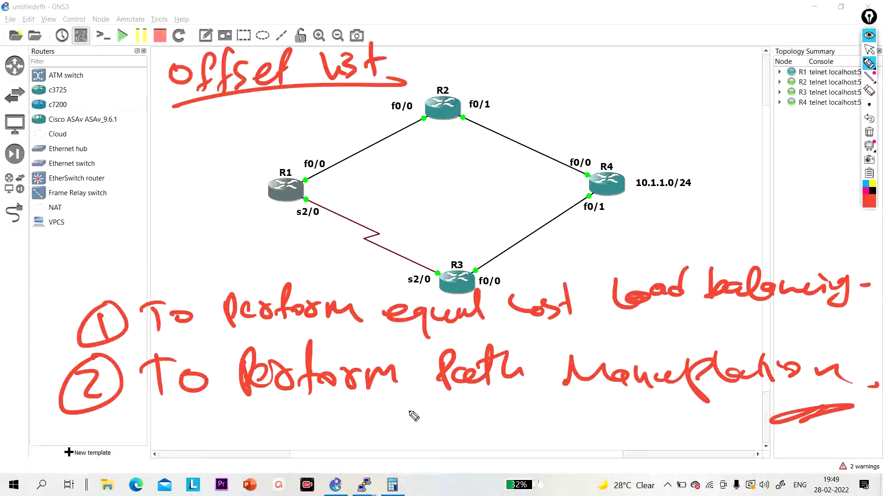
{"action": "left_click_drag", "start_coordinate": [440, 419], "coordinate": [642, 403]}
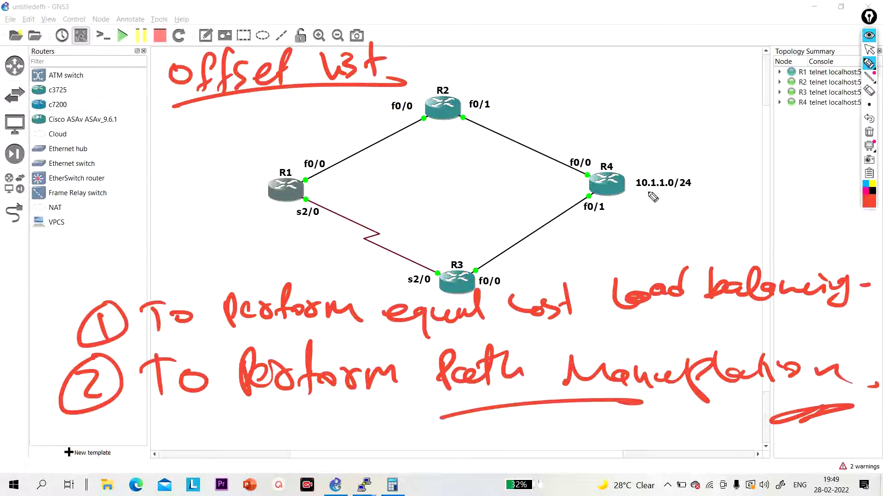
Clear all ink annotations, and mark the 10.1.1.0/24 network beside R4 with a box and the area between the routers with a loop
{"action": "left_click", "coordinate": [868, 133]}
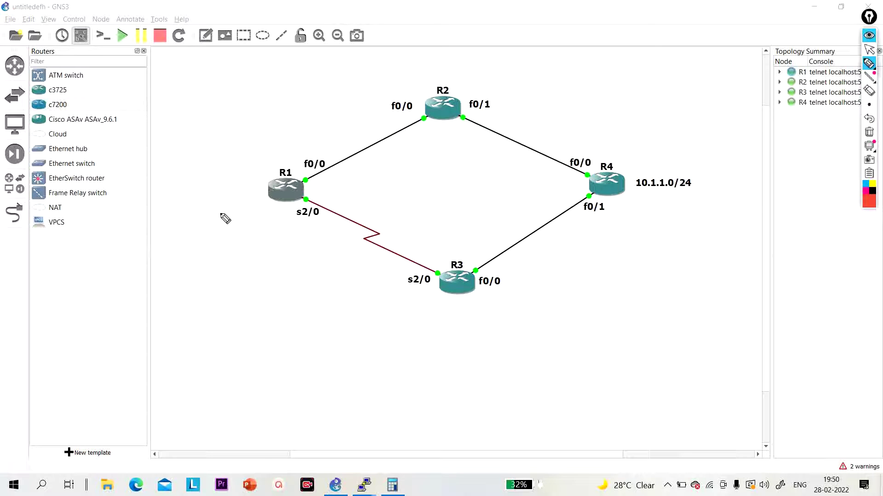
{"action": "mouse_move", "coordinate": [624, 176]}
{"action": "left_mouse_down"}
{"action": "mouse_move", "coordinate": [627, 207]}
{"action": "mouse_move", "coordinate": [718, 170]}
{"action": "mouse_move", "coordinate": [628, 217]}
{"action": "mouse_move", "coordinate": [708, 190]}
{"action": "left_mouse_up"}
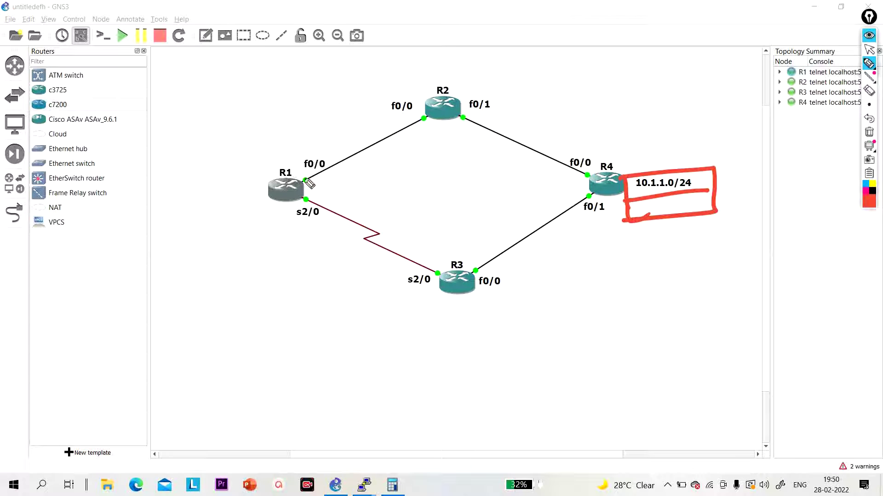
{"action": "mouse_move", "coordinate": [349, 178]}
{"action": "left_mouse_down"}
{"action": "mouse_move", "coordinate": [462, 210]}
{"action": "mouse_move", "coordinate": [390, 166]}
{"action": "left_mouse_up"}
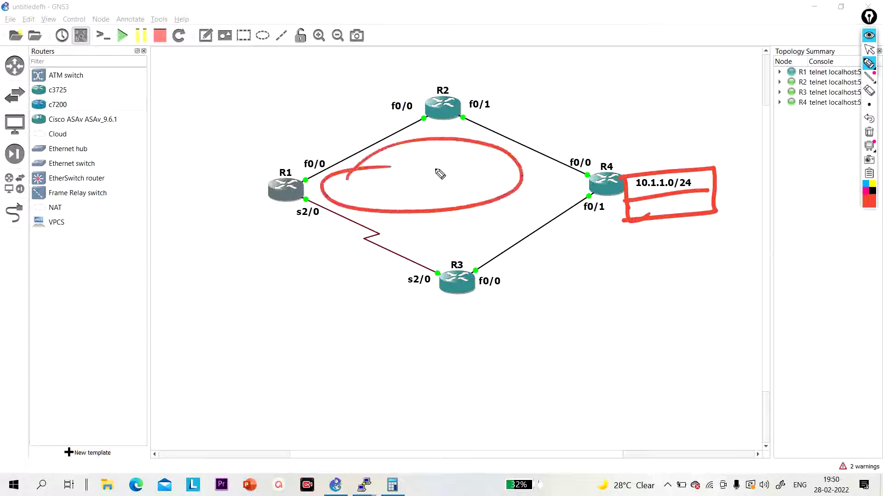
Draw curved arrows from R4 to R1 over R2 and under R3, labelled with the metrics 100 and 150
{"action": "mouse_move", "coordinate": [633, 161]}
{"action": "left_mouse_down"}
{"action": "mouse_move", "coordinate": [586, 108]}
{"action": "mouse_move", "coordinate": [298, 111]}
{"action": "mouse_move", "coordinate": [270, 147]}
{"action": "mouse_move", "coordinate": [285, 146]}
{"action": "left_mouse_up"}
{"action": "mouse_move", "coordinate": [624, 230]}
{"action": "left_mouse_down"}
{"action": "mouse_move", "coordinate": [599, 276]}
{"action": "mouse_move", "coordinate": [308, 257]}
{"action": "mouse_move", "coordinate": [306, 217]}
{"action": "mouse_move", "coordinate": [274, 250]}
{"action": "left_mouse_up"}
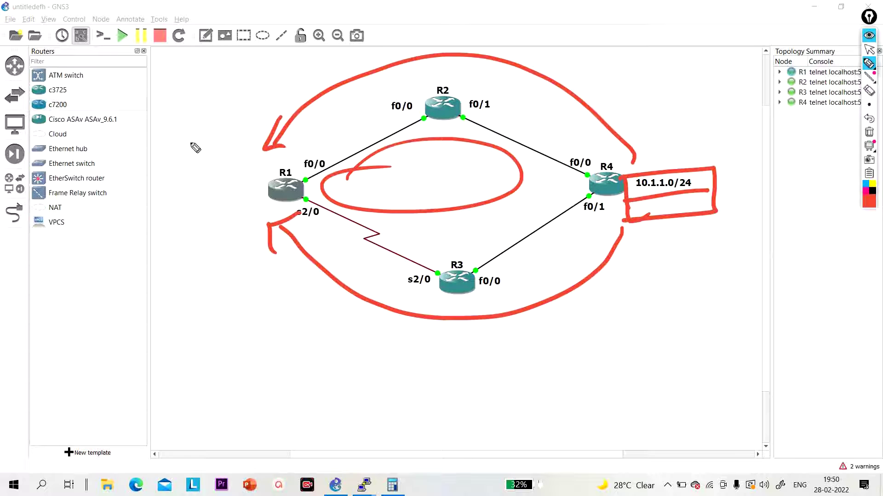
{"action": "left_click_drag", "start_coordinate": [172, 123], "coordinate": [174, 151]}
{"action": "mouse_move", "coordinate": [196, 120]}
{"action": "left_mouse_down"}
{"action": "mouse_move", "coordinate": [211, 144]}
{"action": "mouse_move", "coordinate": [212, 134]}
{"action": "left_mouse_up"}
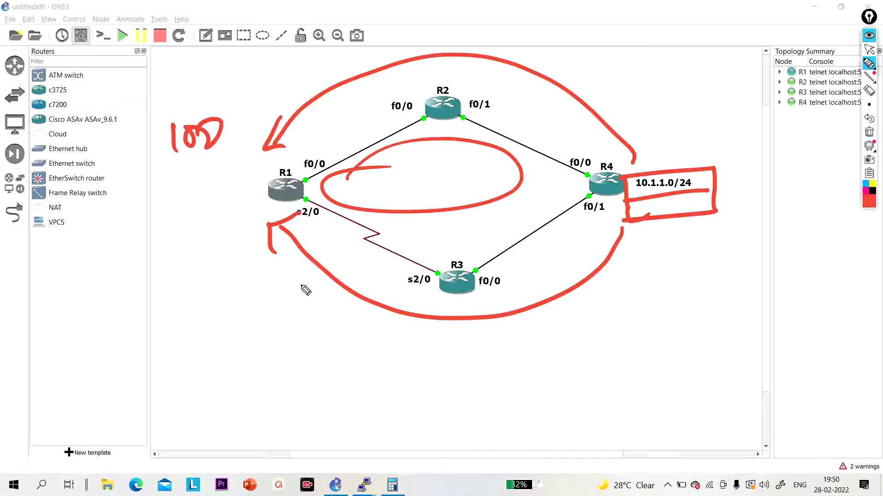
{"action": "left_click_drag", "start_coordinate": [186, 268], "coordinate": [185, 294]}
{"action": "left_click_drag", "start_coordinate": [205, 271], "coordinate": [204, 298]}
{"action": "left_click_drag", "start_coordinate": [246, 274], "coordinate": [243, 275]}
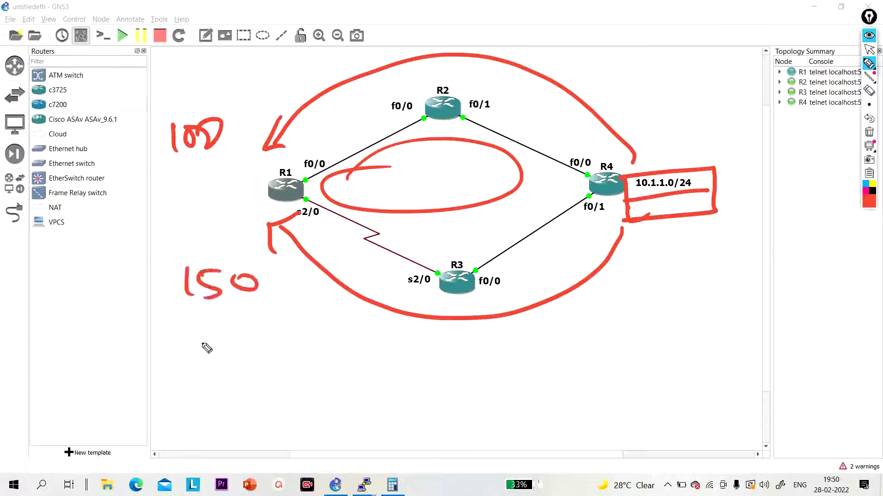
Draw a double-headed arrow along the R1–R2–R4 path and label it "successor"
{"action": "mouse_move", "coordinate": [321, 141]}
{"action": "left_mouse_down"}
{"action": "mouse_move", "coordinate": [461, 96]}
{"action": "mouse_move", "coordinate": [586, 146]}
{"action": "mouse_move", "coordinate": [559, 154]}
{"action": "left_mouse_up"}
{"action": "left_click_drag", "start_coordinate": [327, 127], "coordinate": [331, 147]}
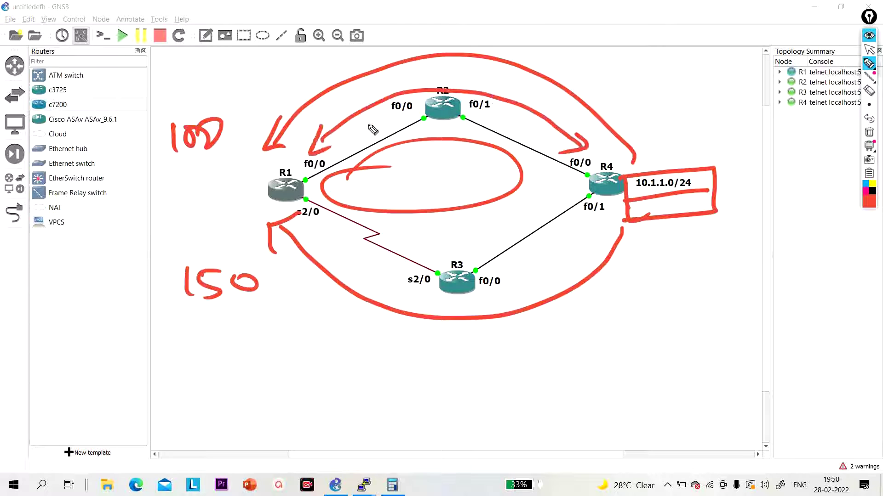
{"action": "left_click_drag", "start_coordinate": [400, 79], "coordinate": [380, 99]}
{"action": "mouse_move", "coordinate": [396, 79]}
{"action": "left_mouse_down"}
{"action": "mouse_move", "coordinate": [437, 85]}
{"action": "mouse_move", "coordinate": [455, 77]}
{"action": "mouse_move", "coordinate": [466, 80]}
{"action": "mouse_move", "coordinate": [461, 98]}
{"action": "mouse_move", "coordinate": [511, 67]}
{"action": "left_mouse_up"}
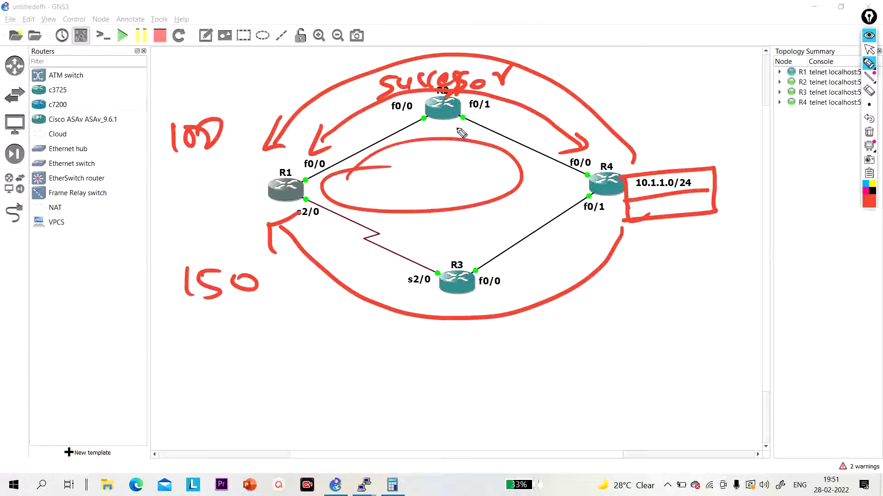
Circle the R2–R4 and R1–R2 links, and mark R2's f0/1 and R1's f0/0 with bold pen strokes
{"action": "mouse_move", "coordinate": [457, 145]}
{"action": "left_mouse_down"}
{"action": "mouse_move", "coordinate": [465, 130]}
{"action": "mouse_move", "coordinate": [505, 127]}
{"action": "left_mouse_up"}
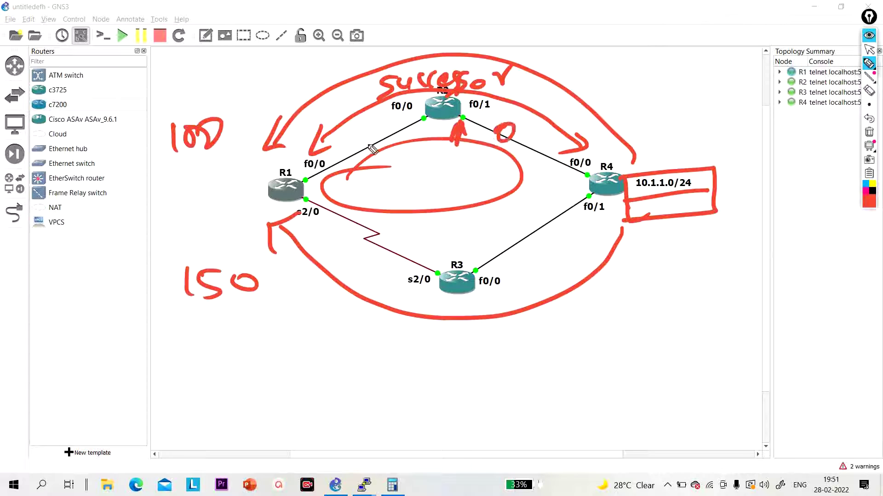
{"action": "mouse_move", "coordinate": [354, 145]}
{"action": "left_mouse_down"}
{"action": "mouse_move", "coordinate": [338, 155]}
{"action": "mouse_move", "coordinate": [352, 147]}
{"action": "left_mouse_up"}
{"action": "mouse_move", "coordinate": [318, 183]}
{"action": "left_mouse_down"}
{"action": "mouse_move", "coordinate": [327, 194]}
{"action": "mouse_move", "coordinate": [315, 179]}
{"action": "left_mouse_up"}
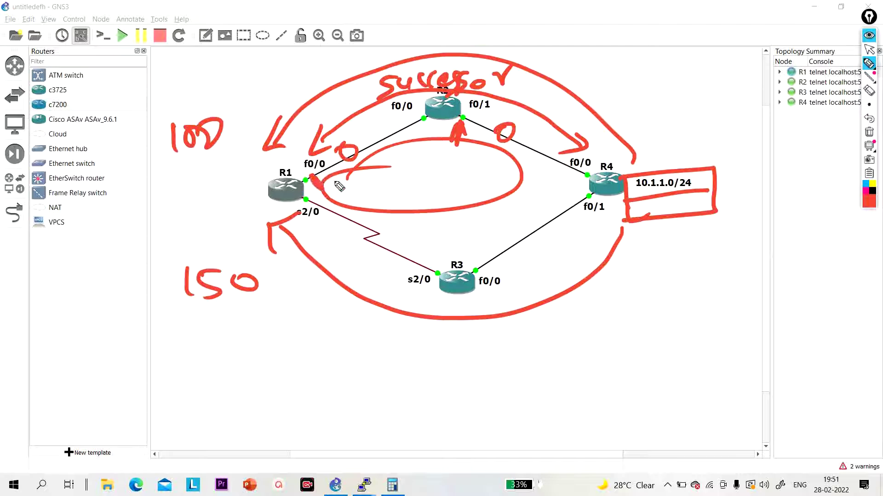
{"action": "mouse_move", "coordinate": [466, 137]}
{"action": "left_mouse_down"}
{"action": "mouse_move", "coordinate": [455, 154]}
{"action": "mouse_move", "coordinate": [462, 128]}
{"action": "left_mouse_up"}
{"action": "left_click_drag", "start_coordinate": [349, 166], "coordinate": [363, 142]}
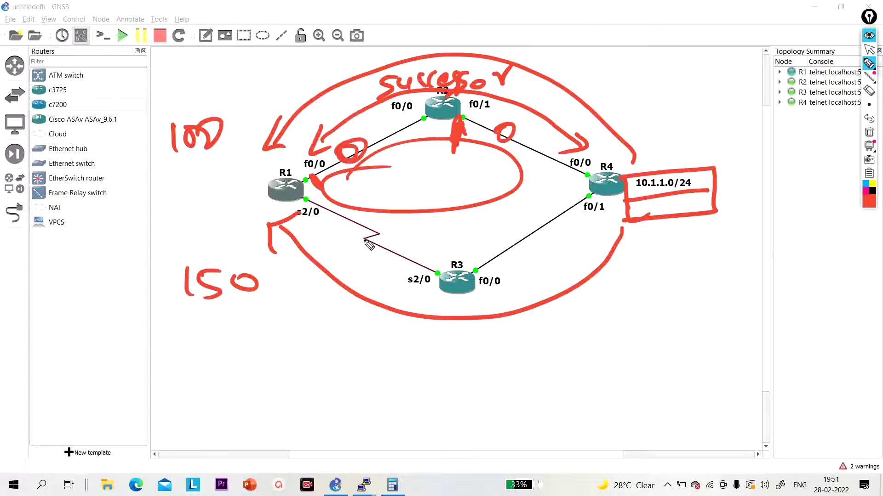
Circle the serial link between R1 and R3, label it "less", and draw a downward arrow at the R1–R2 link
{"action": "mouse_move", "coordinate": [377, 237]}
{"action": "left_mouse_down"}
{"action": "mouse_move", "coordinate": [374, 230]}
{"action": "mouse_move", "coordinate": [367, 239]}
{"action": "left_mouse_up"}
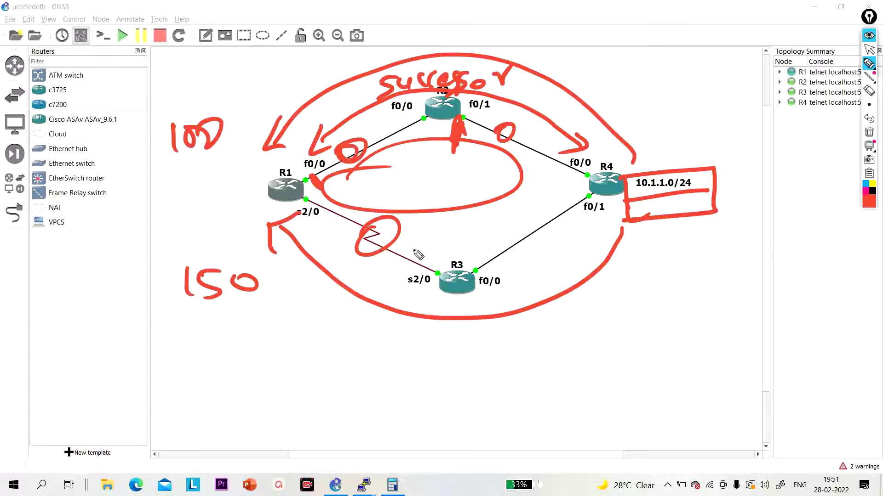
{"action": "mouse_move", "coordinate": [407, 230]}
{"action": "left_mouse_down"}
{"action": "mouse_move", "coordinate": [403, 256]}
{"action": "mouse_move", "coordinate": [440, 255]}
{"action": "left_mouse_up"}
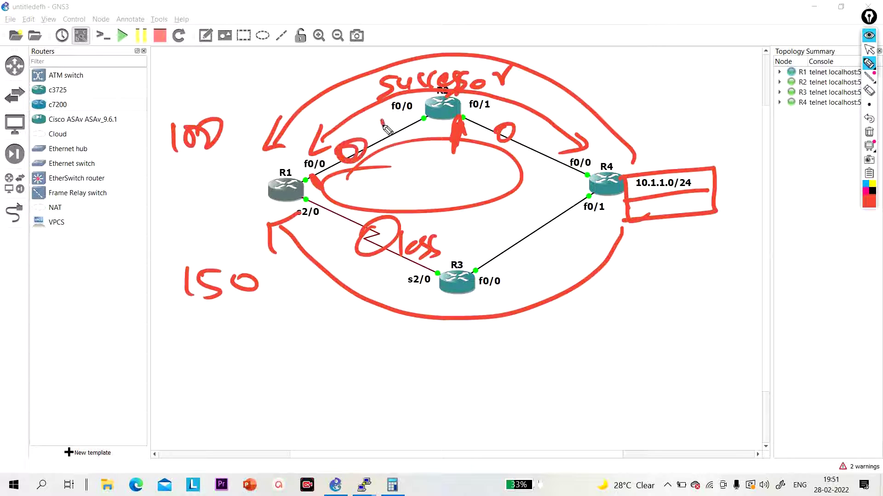
{"action": "left_click_drag", "start_coordinate": [382, 121], "coordinate": [397, 157]}
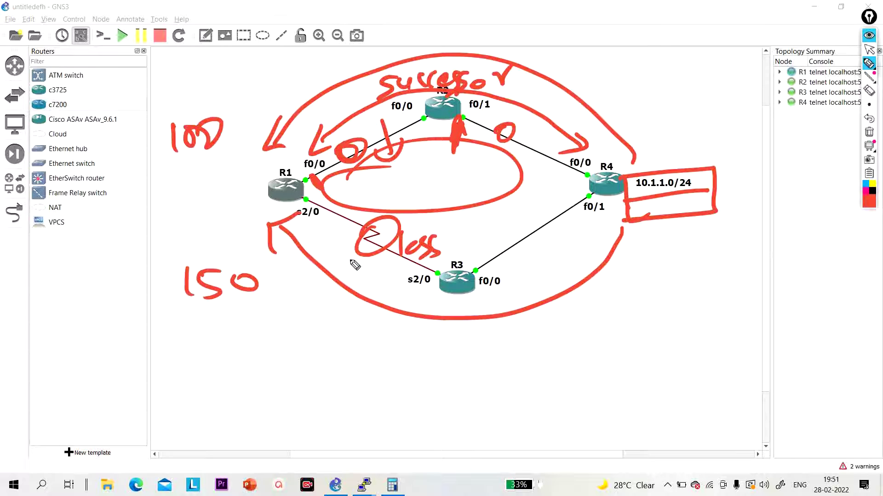
Write "offset" by hand below R3 and underline it twice
{"action": "left_click_drag", "start_coordinate": [406, 339], "coordinate": [401, 368]}
{"action": "left_click_drag", "start_coordinate": [432, 326], "coordinate": [439, 380]}
{"action": "mouse_move", "coordinate": [460, 327]}
{"action": "left_mouse_down"}
{"action": "mouse_move", "coordinate": [466, 365]}
{"action": "mouse_move", "coordinate": [487, 363]}
{"action": "left_mouse_up"}
{"action": "mouse_move", "coordinate": [498, 310]}
{"action": "left_mouse_down"}
{"action": "mouse_move", "coordinate": [493, 365]}
{"action": "mouse_move", "coordinate": [508, 335]}
{"action": "left_mouse_up"}
{"action": "left_click_drag", "start_coordinate": [413, 395], "coordinate": [495, 365]}
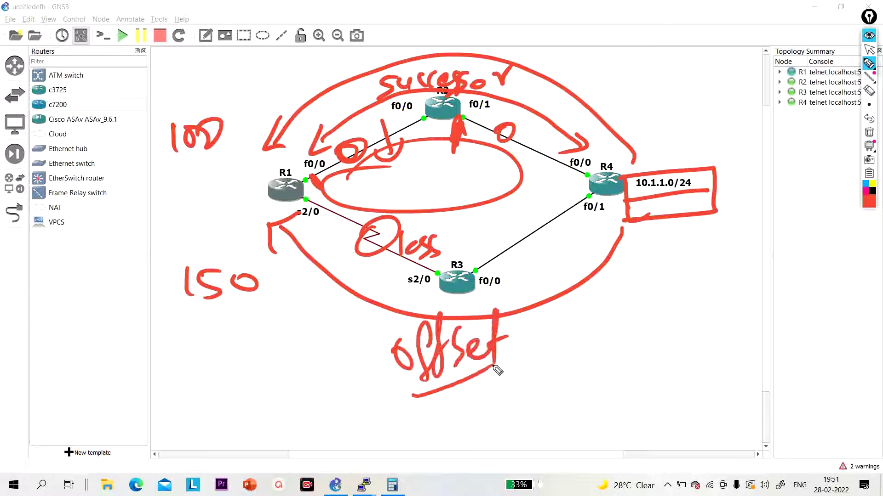
{"action": "left_click_drag", "start_coordinate": [398, 409], "coordinate": [480, 382]}
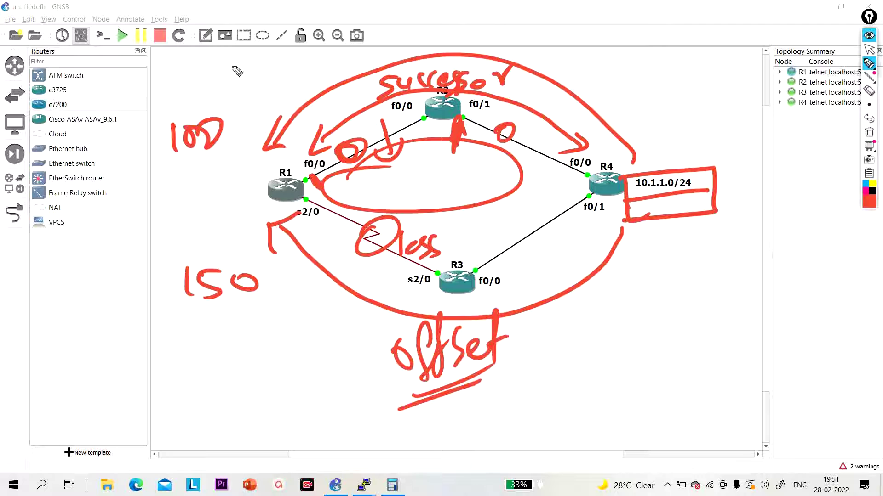
Write a circled offset value of 50 above the topology and circle R1's f0/0 interface
{"action": "left_click_drag", "start_coordinate": [248, 57], "coordinate": [261, 82]}
{"action": "mouse_move", "coordinate": [244, 56]}
{"action": "left_mouse_down"}
{"action": "mouse_move", "coordinate": [276, 52]}
{"action": "mouse_move", "coordinate": [265, 57]}
{"action": "left_mouse_up"}
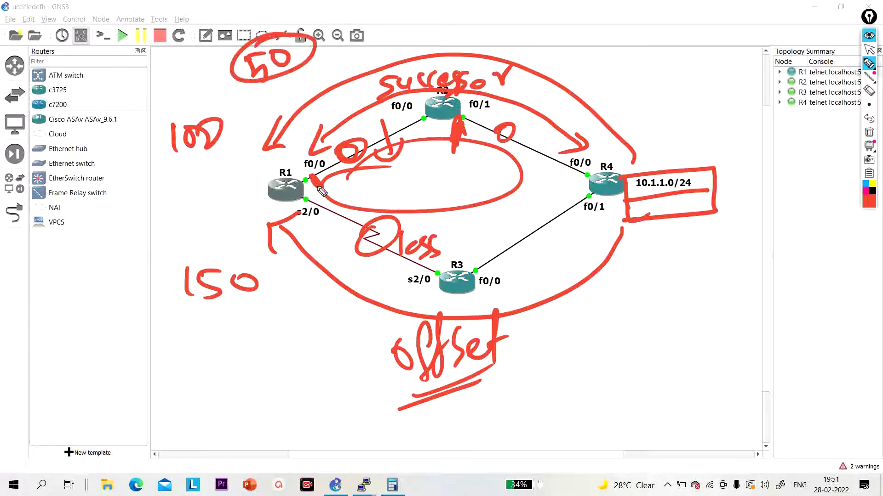
{"action": "mouse_move", "coordinate": [308, 184]}
{"action": "left_mouse_down"}
{"action": "mouse_move", "coordinate": [319, 169]}
{"action": "mouse_move", "coordinate": [305, 173]}
{"action": "mouse_move", "coordinate": [309, 164]}
{"action": "left_mouse_up"}
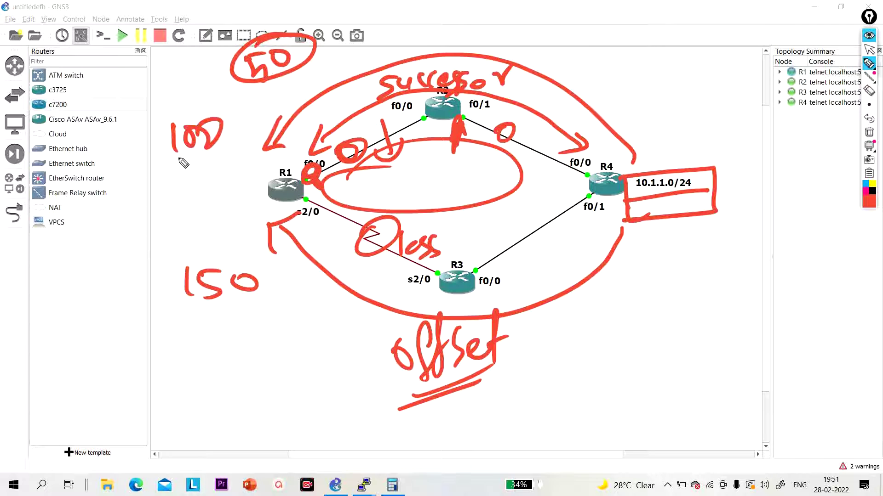
Extend the upper path's metric to 100+50 with a circled total of 150 beneath, and circle the lower path's 150
{"action": "left_click_drag", "start_coordinate": [232, 153], "coordinate": [136, 174]}
{"action": "mouse_move", "coordinate": [226, 121]}
{"action": "left_mouse_down"}
{"action": "mouse_move", "coordinate": [236, 148]}
{"action": "mouse_move", "coordinate": [250, 148]}
{"action": "left_mouse_up"}
{"action": "left_click_drag", "start_coordinate": [258, 112], "coordinate": [289, 133]}
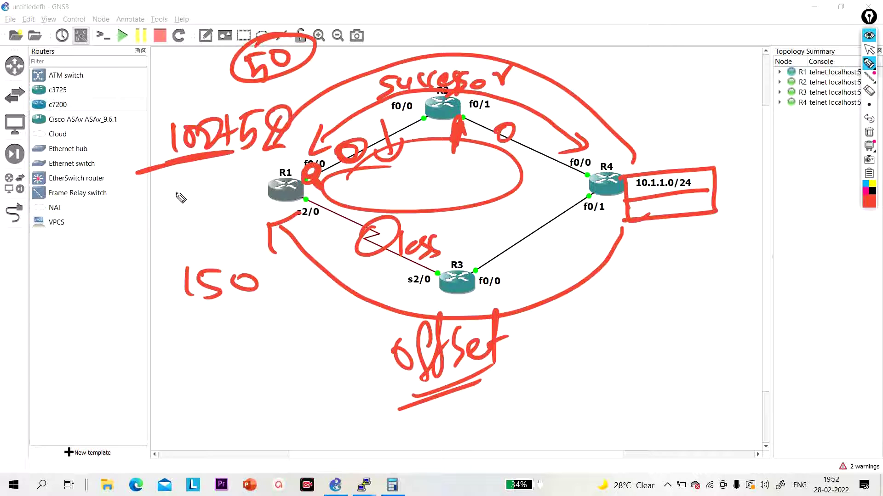
{"action": "left_click_drag", "start_coordinate": [179, 187], "coordinate": [177, 205]}
{"action": "mouse_move", "coordinate": [200, 183]}
{"action": "left_mouse_down"}
{"action": "mouse_move", "coordinate": [186, 202]}
{"action": "mouse_move", "coordinate": [214, 181]}
{"action": "left_mouse_up"}
{"action": "left_click_drag", "start_coordinate": [170, 163], "coordinate": [237, 161]}
{"action": "left_click_drag", "start_coordinate": [230, 168], "coordinate": [186, 204]}
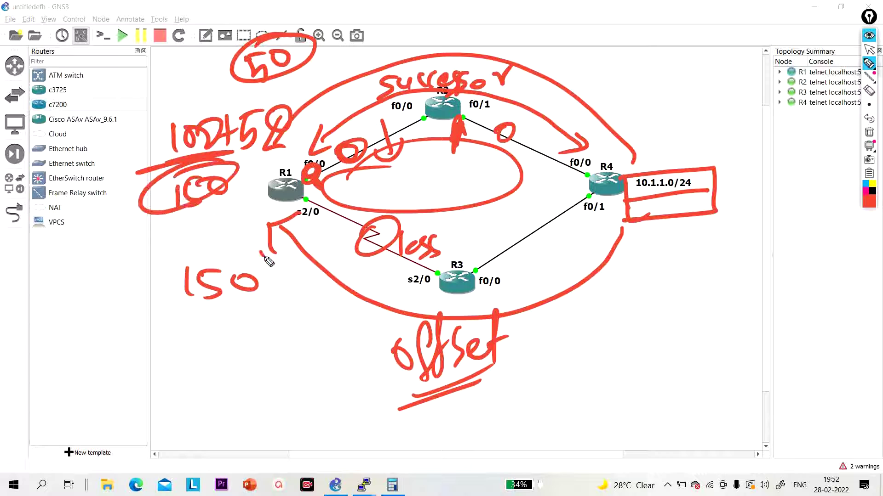
{"action": "left_click_drag", "start_coordinate": [265, 256], "coordinate": [236, 260]}
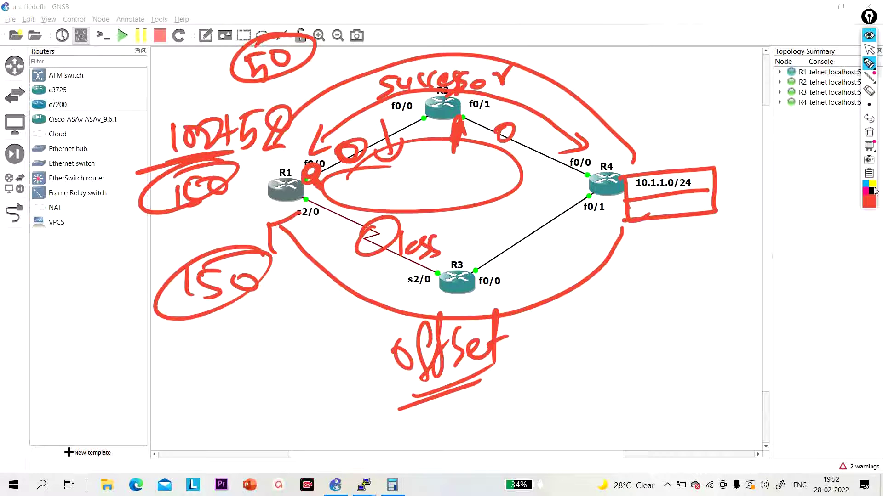
Clear all ink and draw new arrows from R4 to R1 via R2 and via R3, labelled 100 and 200
{"action": "left_click", "coordinate": [870, 136]}
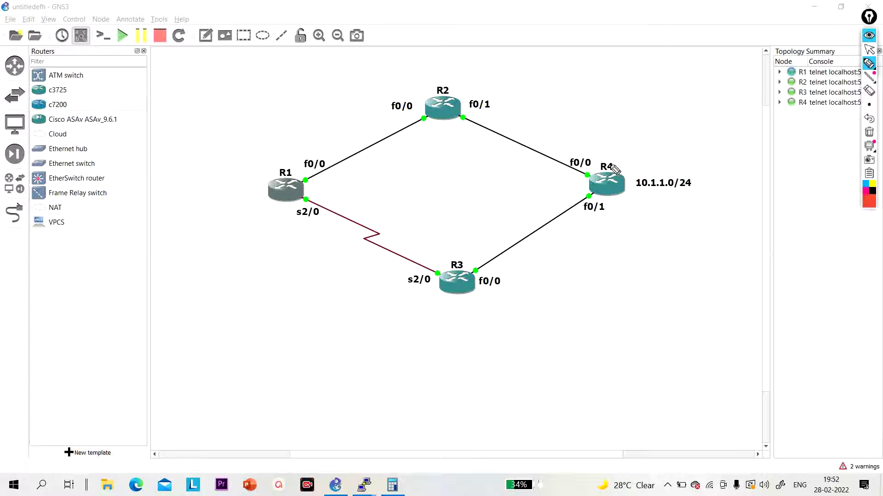
{"action": "mouse_move", "coordinate": [630, 157]}
{"action": "left_mouse_down"}
{"action": "mouse_move", "coordinate": [508, 82]}
{"action": "mouse_move", "coordinate": [272, 173]}
{"action": "mouse_move", "coordinate": [290, 167]}
{"action": "left_mouse_up"}
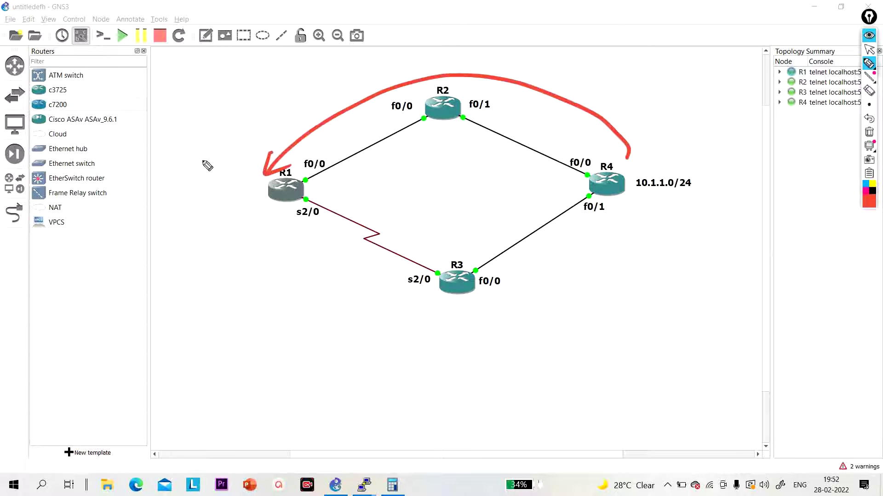
{"action": "left_click_drag", "start_coordinate": [177, 137], "coordinate": [202, 149]}
{"action": "mouse_move", "coordinate": [617, 214]}
{"action": "left_mouse_down"}
{"action": "mouse_move", "coordinate": [612, 260]}
{"action": "mouse_move", "coordinate": [245, 230]}
{"action": "left_mouse_up"}
{"action": "left_click_drag", "start_coordinate": [265, 217], "coordinate": [231, 227]}
{"action": "mouse_move", "coordinate": [128, 258]}
{"action": "left_mouse_down"}
{"action": "mouse_move", "coordinate": [181, 254]}
{"action": "mouse_move", "coordinate": [134, 291]}
{"action": "mouse_move", "coordinate": [159, 279]}
{"action": "left_mouse_up"}
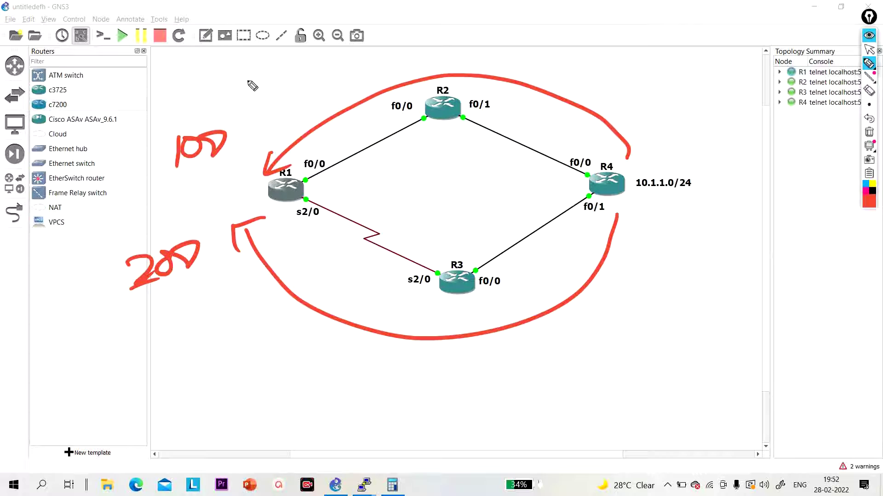
Write "offset list" with a circled value of 100 above the topology and underline the upper path's metric
{"action": "mouse_move", "coordinate": [266, 76]}
{"action": "left_mouse_down"}
{"action": "mouse_move", "coordinate": [273, 85]}
{"action": "mouse_move", "coordinate": [312, 69]}
{"action": "mouse_move", "coordinate": [311, 87]}
{"action": "mouse_move", "coordinate": [381, 51]}
{"action": "mouse_move", "coordinate": [394, 65]}
{"action": "mouse_move", "coordinate": [410, 56]}
{"action": "left_mouse_up"}
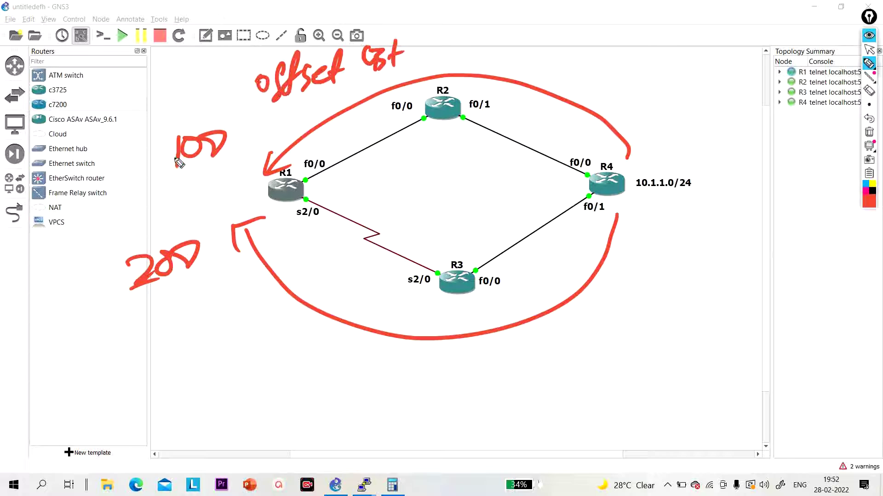
{"action": "left_click_drag", "start_coordinate": [159, 181], "coordinate": [228, 162]}
{"action": "mouse_move", "coordinate": [428, 32]}
{"action": "left_mouse_down"}
{"action": "mouse_move", "coordinate": [471, 64]}
{"action": "mouse_move", "coordinate": [465, 49]}
{"action": "left_mouse_up"}
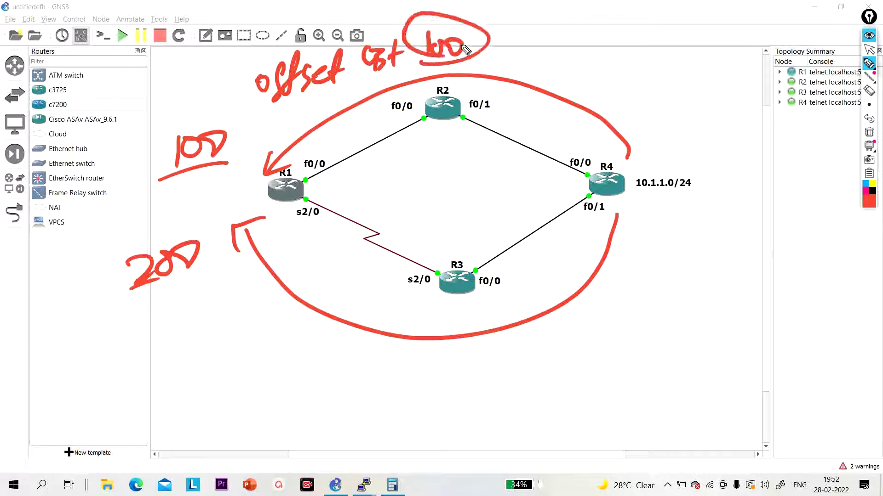
Add +100 to the upper path's metric with a circled total of 200, and clear all ink annotations
{"action": "mouse_move", "coordinate": [232, 152]}
{"action": "left_mouse_down"}
{"action": "mouse_move", "coordinate": [255, 138]}
{"action": "mouse_move", "coordinate": [238, 158]}
{"action": "left_mouse_up"}
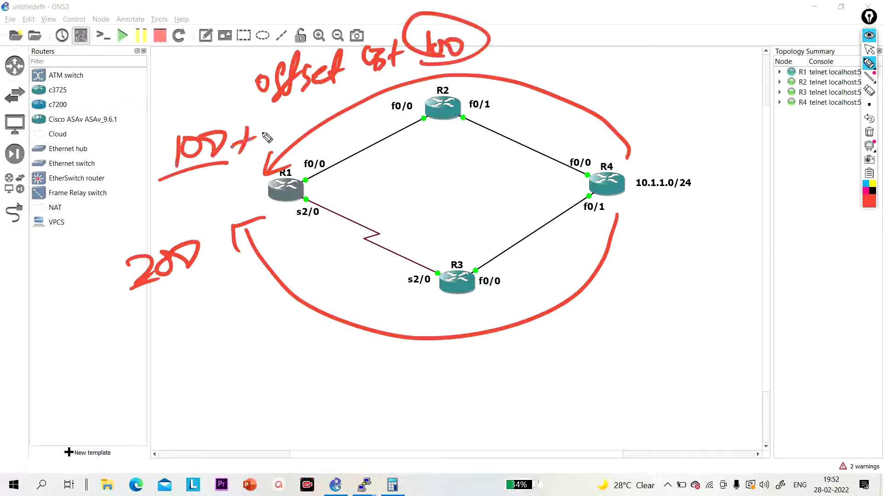
{"action": "left_click_drag", "start_coordinate": [267, 129], "coordinate": [264, 151]}
{"action": "left_click_drag", "start_coordinate": [276, 131], "coordinate": [306, 125]}
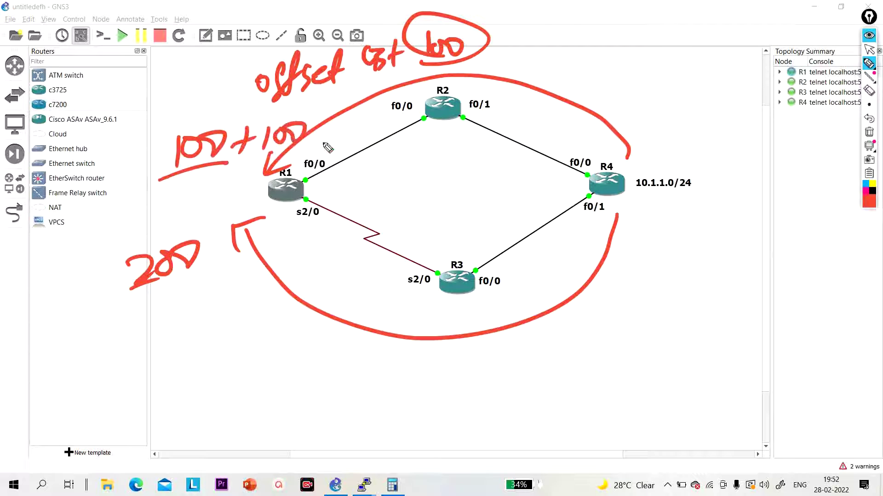
{"action": "left_click_drag", "start_coordinate": [202, 179], "coordinate": [218, 195]}
{"action": "mouse_move", "coordinate": [230, 175]}
{"action": "left_mouse_down"}
{"action": "mouse_move", "coordinate": [251, 171]}
{"action": "mouse_move", "coordinate": [276, 184]}
{"action": "left_mouse_up"}
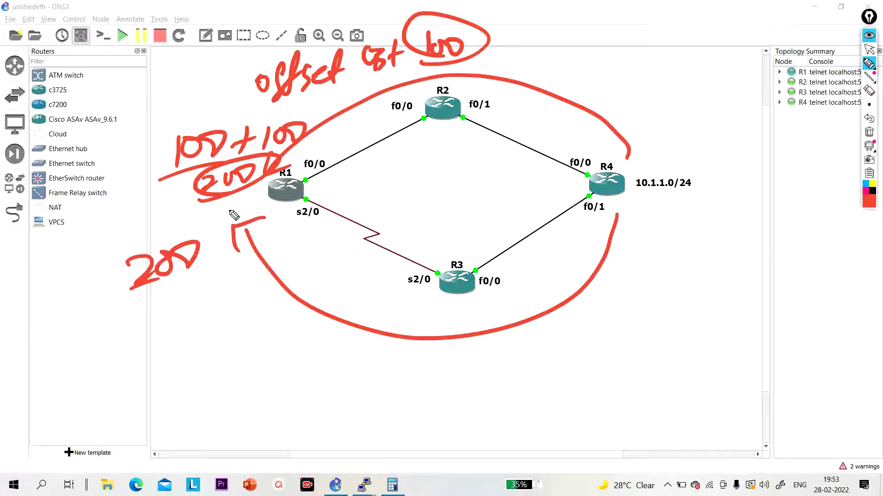
{"action": "left_click", "coordinate": [869, 132]}
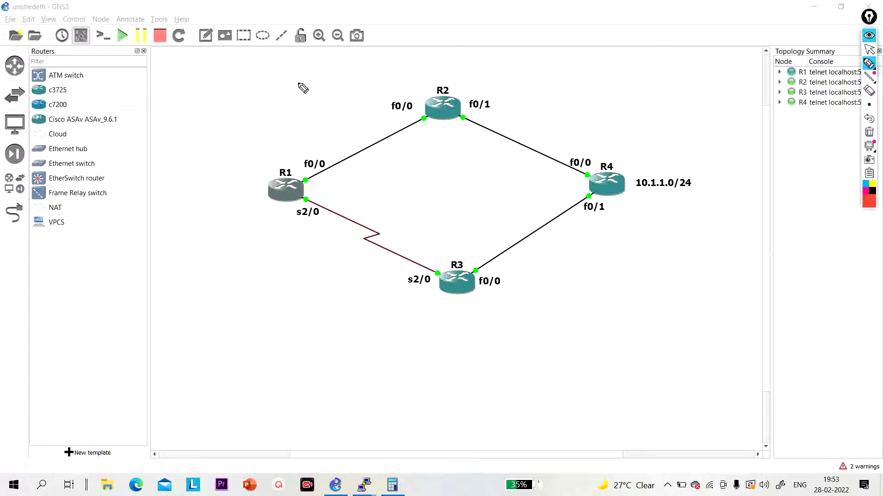
Draw an arrow from a circled 50 to R1's f0/0, add an inbound arrow at R1, and mark R2's f0/0 with an outbound arrow
{"action": "mouse_move", "coordinate": [294, 130]}
{"action": "left_mouse_down"}
{"action": "mouse_move", "coordinate": [304, 159]}
{"action": "mouse_move", "coordinate": [321, 154]}
{"action": "left_mouse_up"}
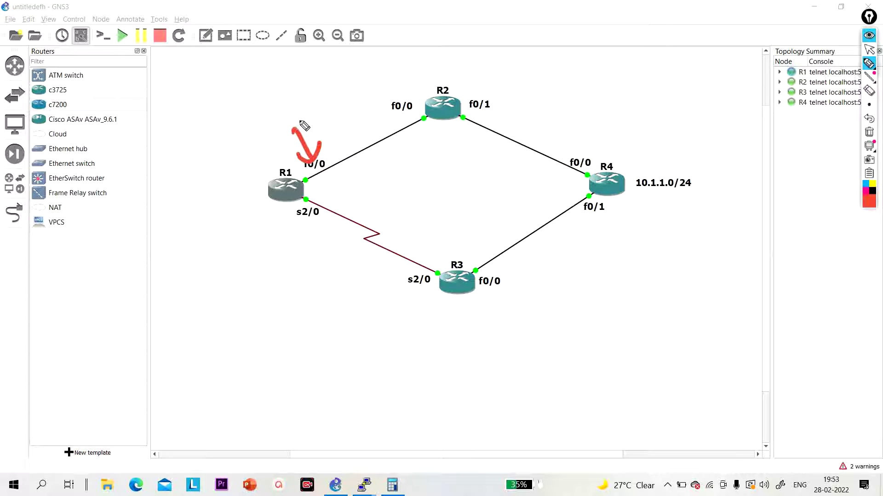
{"action": "mouse_move", "coordinate": [271, 107]}
{"action": "left_mouse_down"}
{"action": "mouse_move", "coordinate": [296, 92]}
{"action": "mouse_move", "coordinate": [252, 82]}
{"action": "left_mouse_up"}
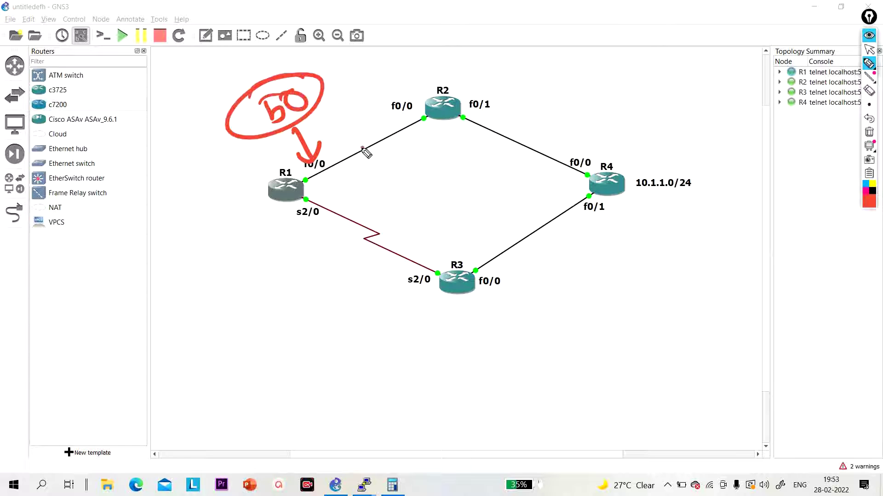
{"action": "left_click_drag", "start_coordinate": [364, 148], "coordinate": [325, 183]}
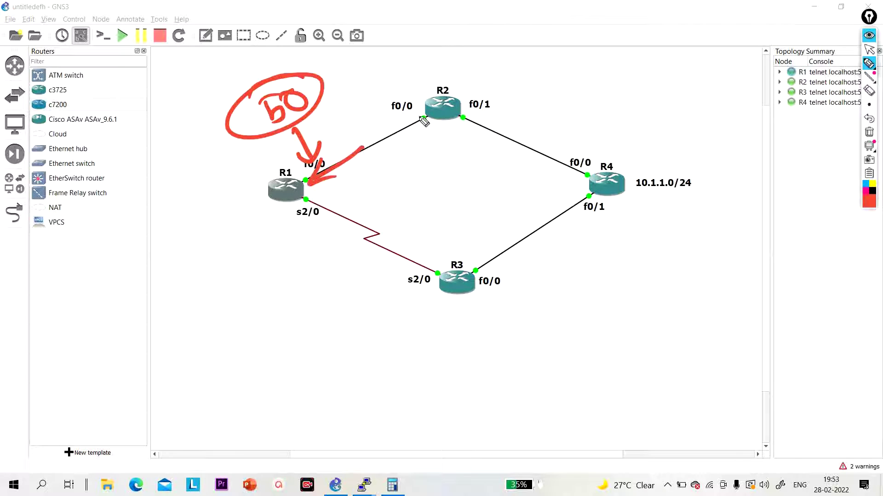
{"action": "left_click_drag", "start_coordinate": [417, 121], "coordinate": [419, 147]}
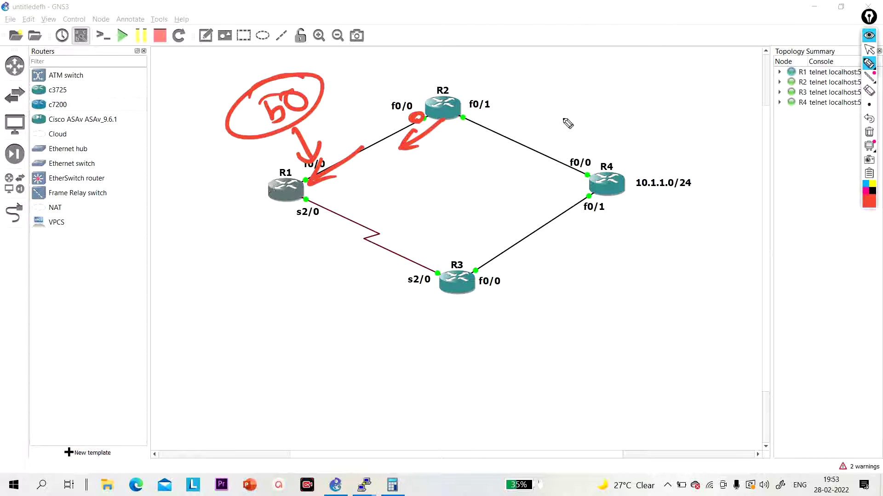
Draw curves along the R2 and R3 paths, mark R2's f0/1 inbound and R4's f0/0 outbound with arrows, and clear all ink
{"action": "mouse_move", "coordinate": [587, 137]}
{"action": "left_mouse_down"}
{"action": "mouse_move", "coordinate": [404, 65]}
{"action": "mouse_move", "coordinate": [262, 131]}
{"action": "left_mouse_up"}
{"action": "mouse_move", "coordinate": [595, 250]}
{"action": "left_mouse_down"}
{"action": "mouse_move", "coordinate": [289, 276]}
{"action": "mouse_move", "coordinate": [285, 287]}
{"action": "left_mouse_up"}
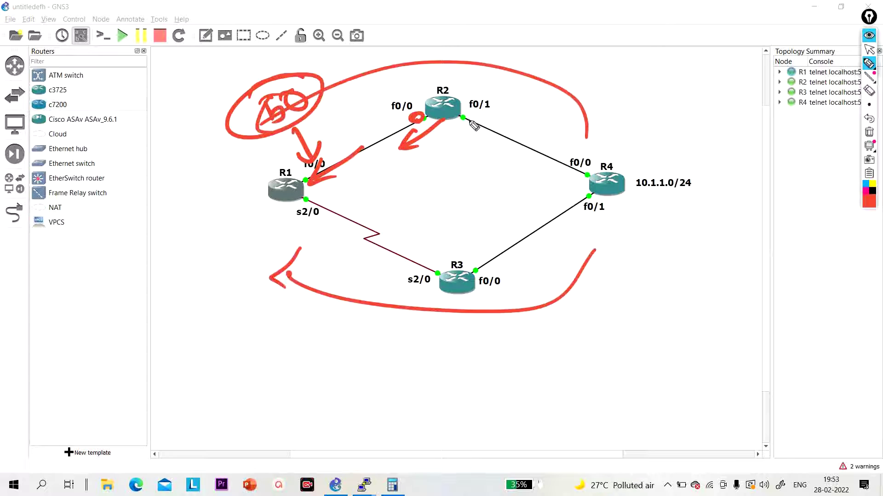
{"action": "left_click_drag", "start_coordinate": [473, 119], "coordinate": [473, 124]}
{"action": "left_click_drag", "start_coordinate": [528, 122], "coordinate": [469, 110]}
{"action": "left_click_drag", "start_coordinate": [501, 106], "coordinate": [468, 111]}
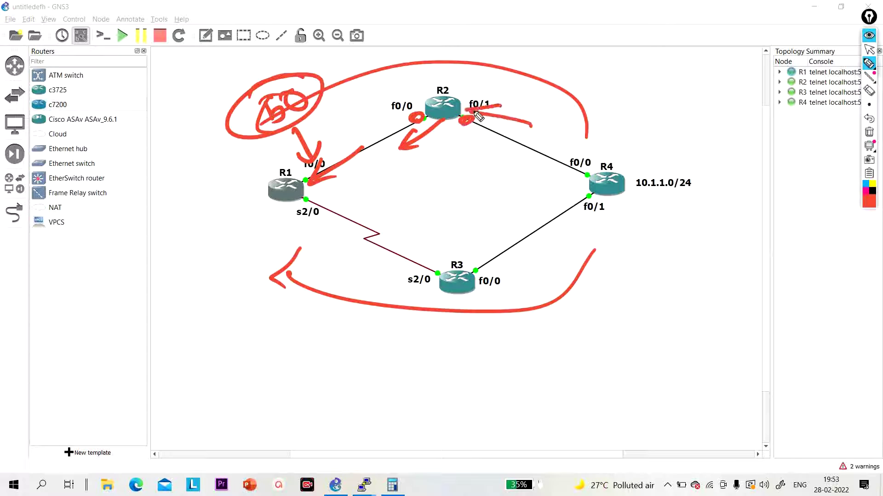
{"action": "mouse_move", "coordinate": [599, 135]}
{"action": "left_mouse_down"}
{"action": "mouse_move", "coordinate": [588, 157]}
{"action": "mouse_move", "coordinate": [538, 180]}
{"action": "mouse_move", "coordinate": [560, 185]}
{"action": "left_mouse_up"}
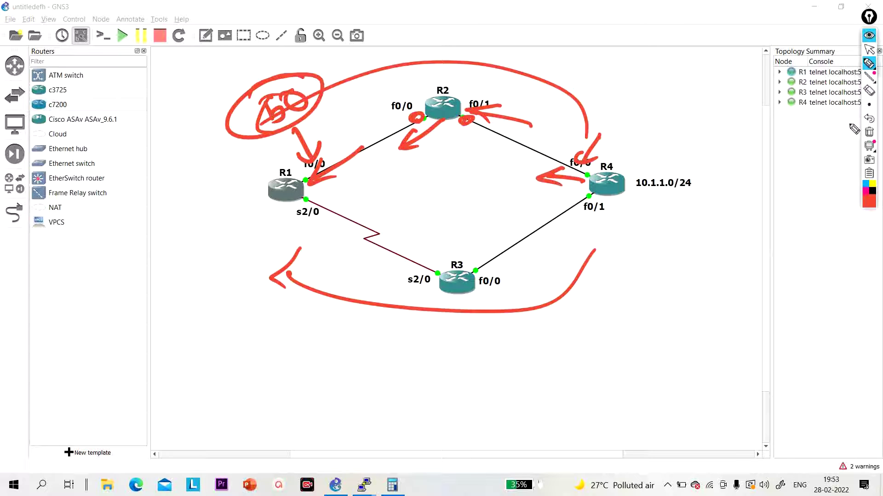
{"action": "left_click", "coordinate": [868, 135]}
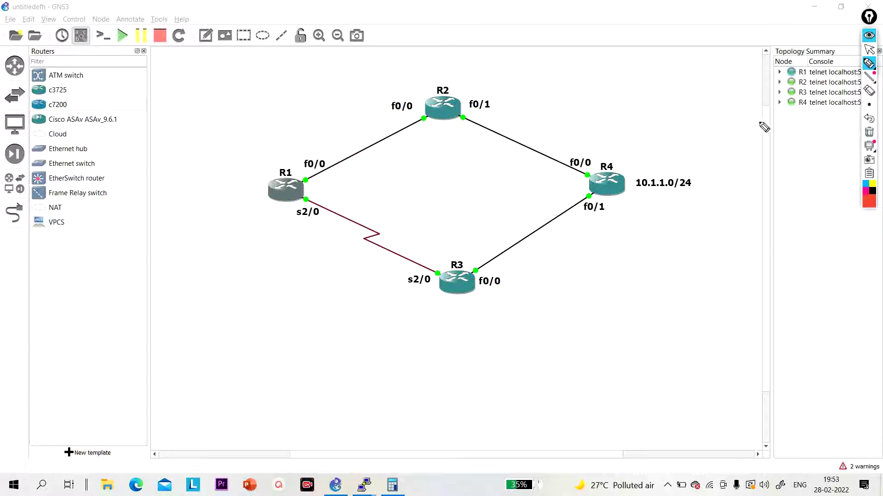
Stop drawing, open R1's console, and run show ip protocols
{"action": "left_click", "coordinate": [869, 49]}
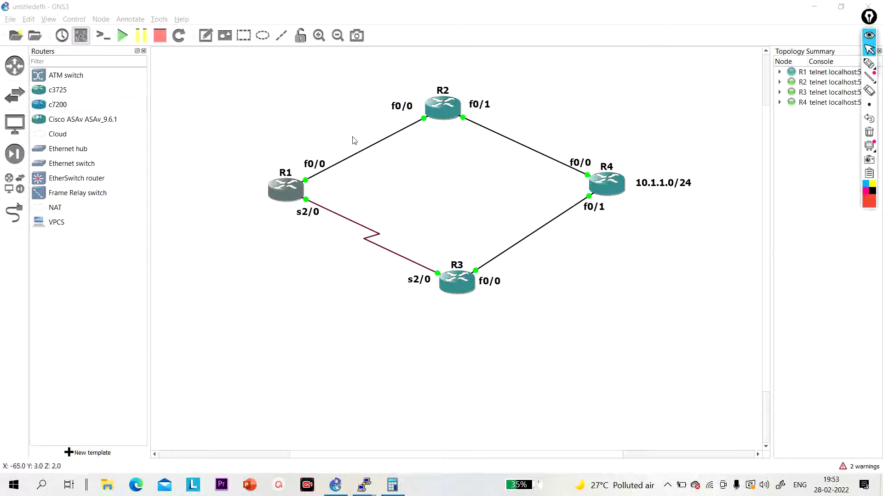
{"action": "left_click", "coordinate": [281, 193]}
{"action": "double_click", "coordinate": [280, 193]}
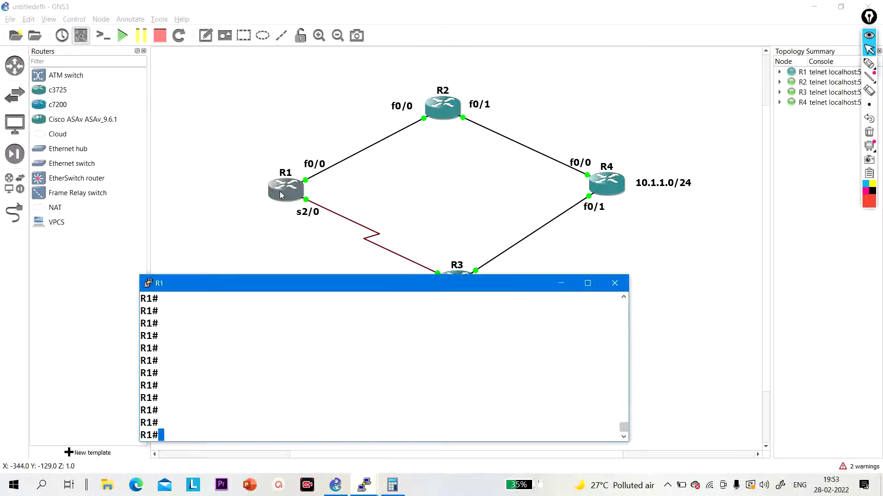
{"action": "type", "text": "sh"}
{"action": "key", "text": "Tab"}
{"action": "type", "text": "ip "}
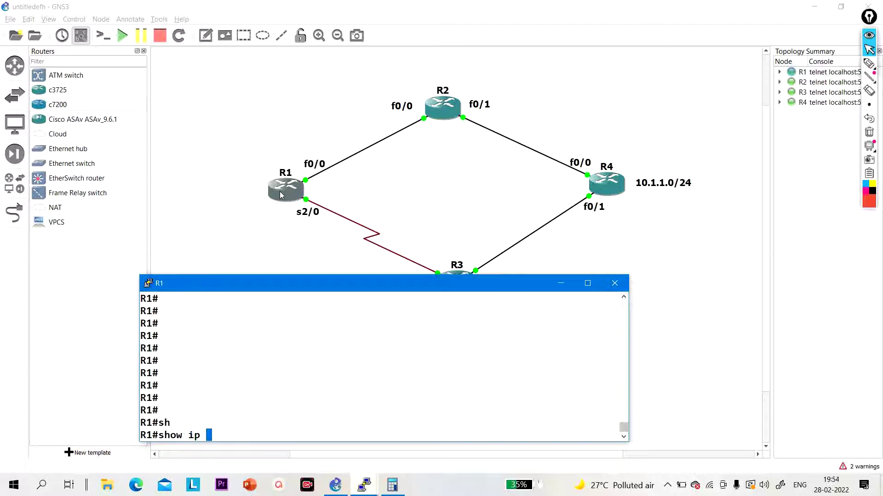
{"action": "type", "text": "pro"}
{"action": "key", "text": "Tab"}
{"action": "key", "text": "Return"}
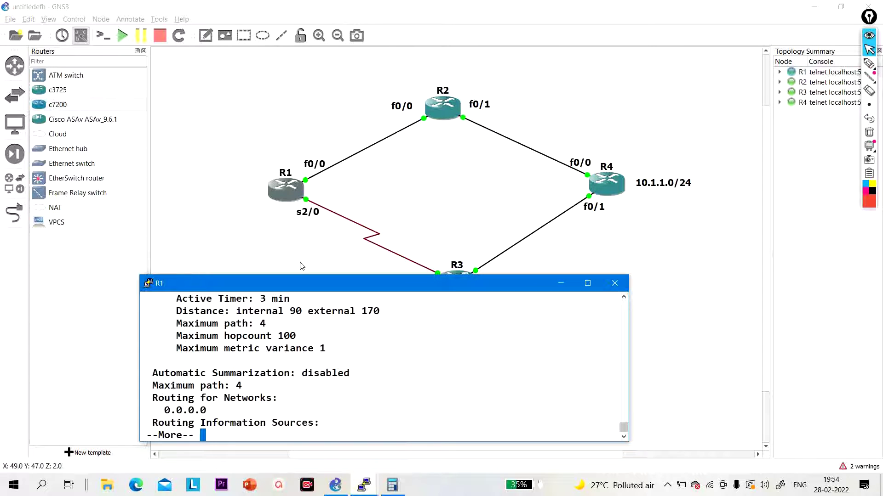
Maximize R1's console, highlight the routing protocol line for EIGRP 100, and page through to the end of the output
{"action": "left_click", "coordinate": [582, 282]}
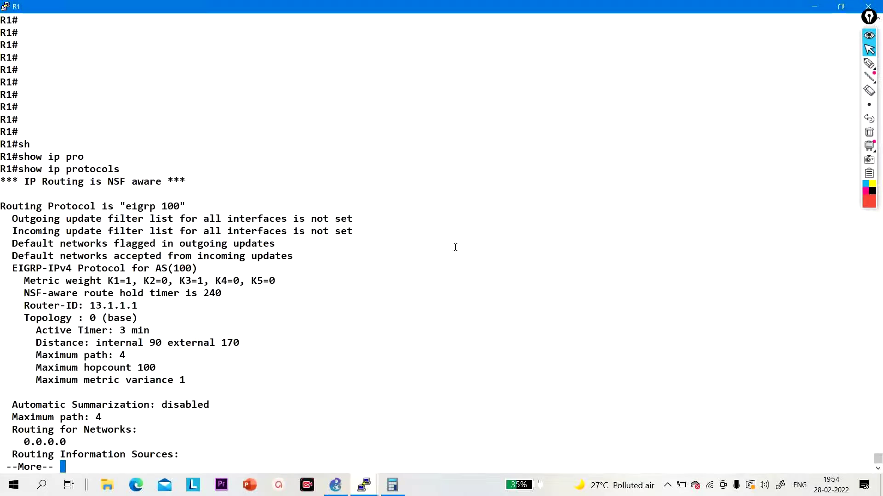
{"action": "left_click_drag", "start_coordinate": [189, 204], "coordinate": [2, 206]}
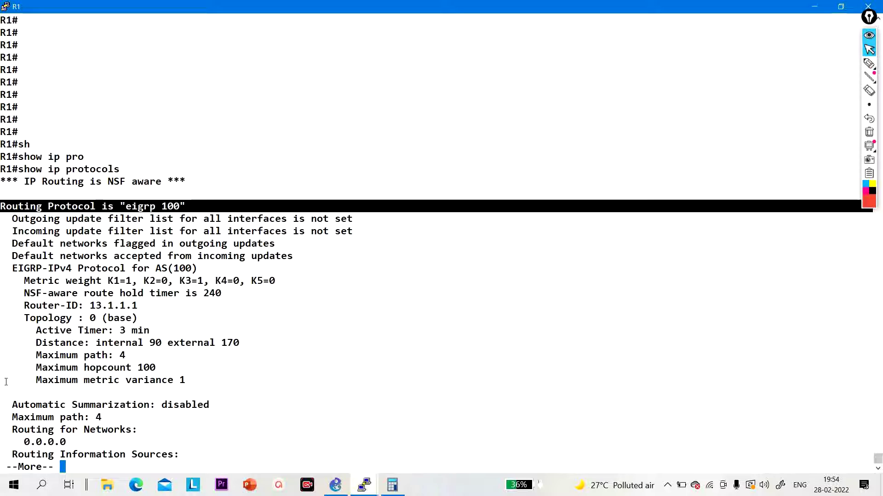
{"action": "key", "text": "Return"}
{"action": "key", "text": "Return"}
{"action": "key", "text": "Return"}
{"action": "key", "text": "Return"}
{"action": "key", "text": "Return"}
{"action": "key", "text": "Return"}
{"action": "key", "text": "Return"}
{"action": "key", "text": "Return"}
{"action": "key", "text": "Return"}
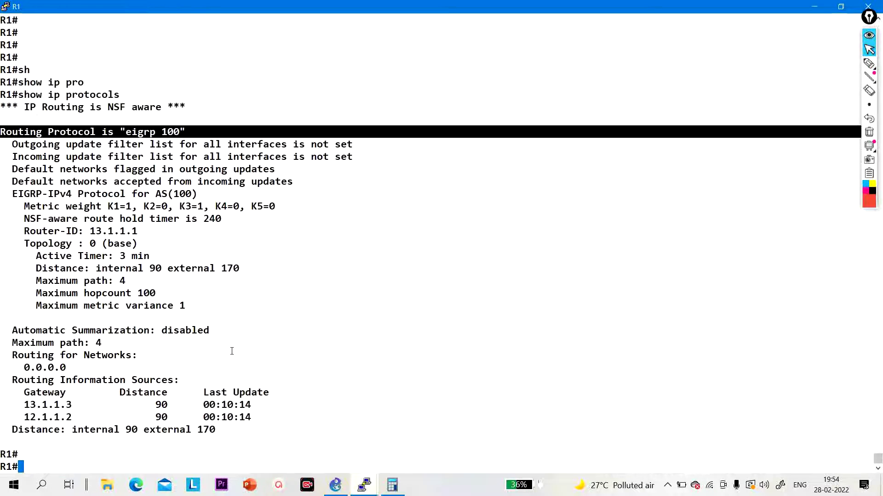
Display R1's EIGRP topology table with show ip eigrp topology
{"action": "type", "text": "sh"}
{"action": "key", "text": "Tab"}
{"action": "type", "text": "ip "}
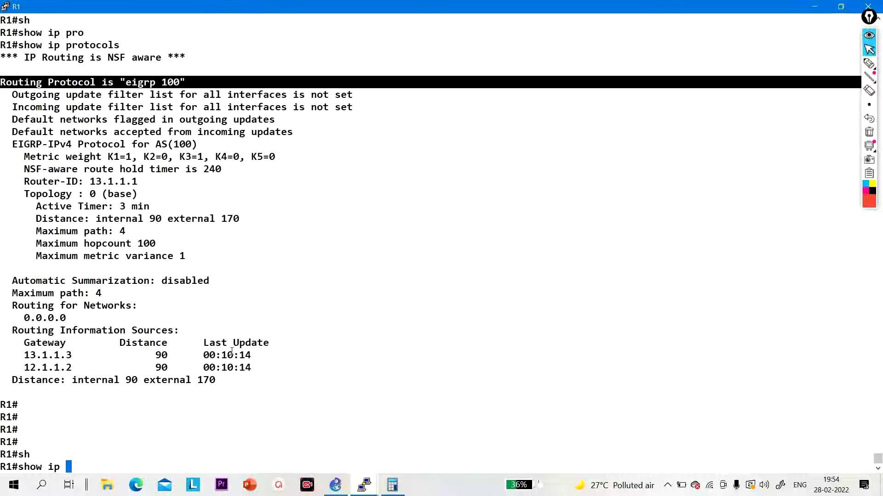
{"action": "type", "text": "ei"}
{"action": "key", "text": "Tab"}
{"action": "type", "text": "to"}
{"action": "key", "text": "Tab"}
{"action": "key", "text": "Return"}
{"action": "key", "text": "Return"}
{"action": "key", "text": "Return"}
{"action": "key", "text": "Return"}
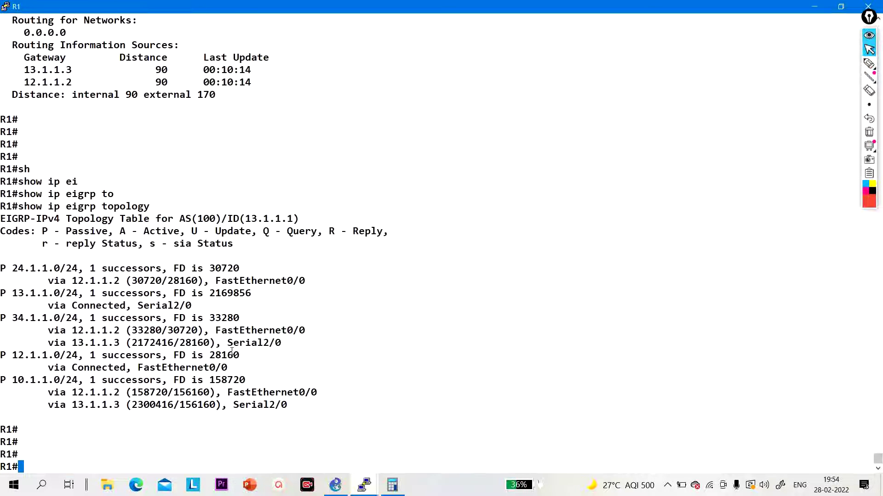
{"action": "key", "text": "Return"}
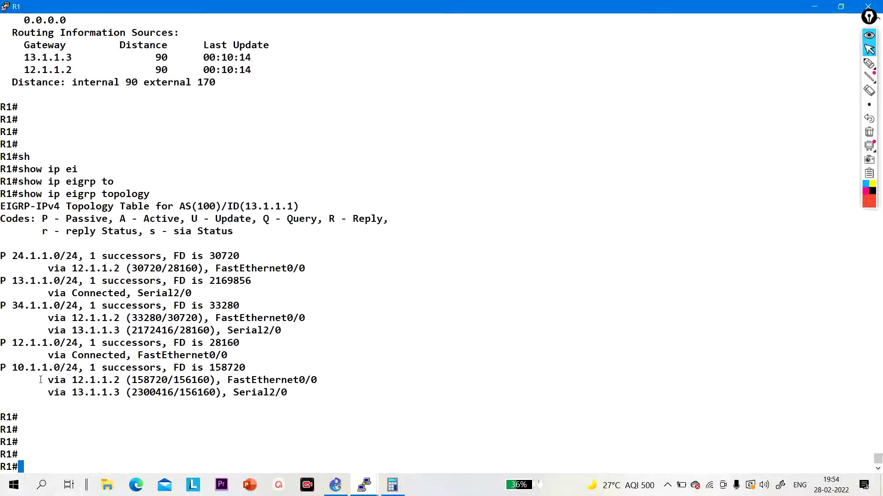
Highlight the 10.1.1.0/24 entry and its paths via 12.1.1.2 and 13.1.1.3, and add blank prompt lines below the table
{"action": "left_click_drag", "start_coordinate": [9, 365], "coordinate": [262, 370]}
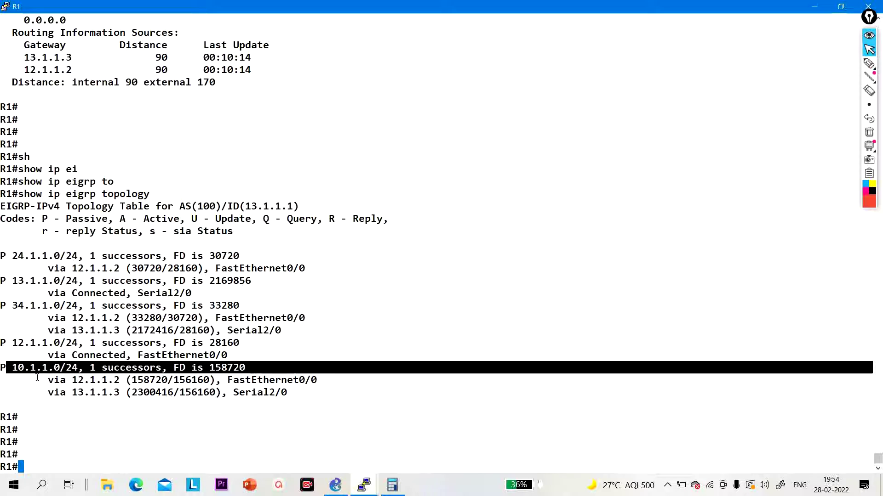
{"action": "left_click_drag", "start_coordinate": [37, 377], "coordinate": [212, 381]}
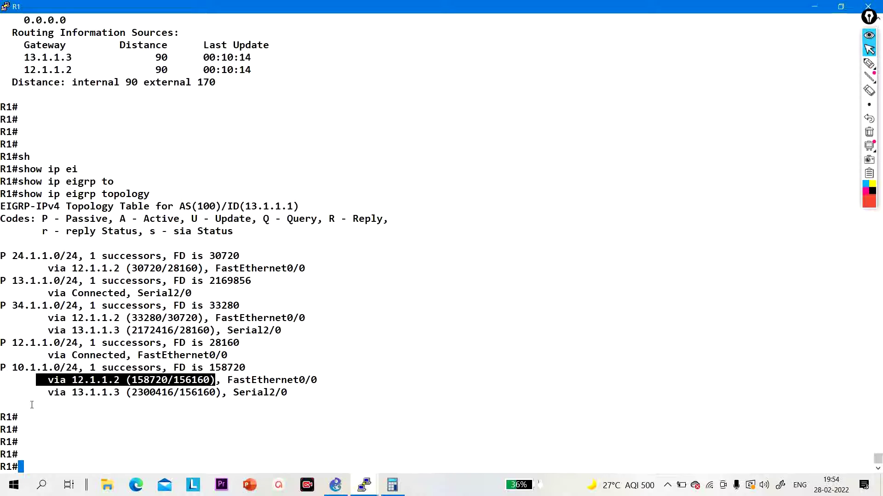
{"action": "left_click_drag", "start_coordinate": [37, 393], "coordinate": [318, 398]}
{"action": "left_click", "coordinate": [318, 398]}
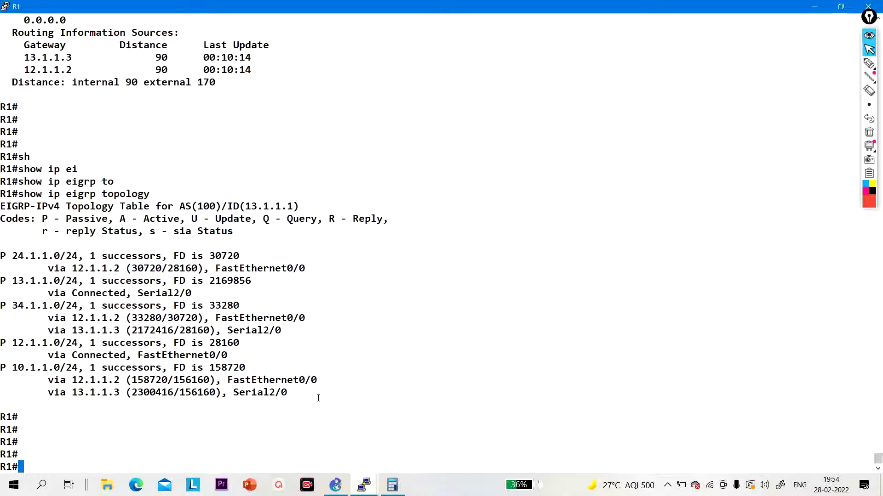
{"action": "key", "text": "Return"}
{"action": "key", "text": "Return"}
{"action": "key", "text": "Return"}
{"action": "key", "text": "Return"}
{"action": "key", "text": "Return"}
{"action": "key", "text": "Return"}
{"action": "key", "text": "Return"}
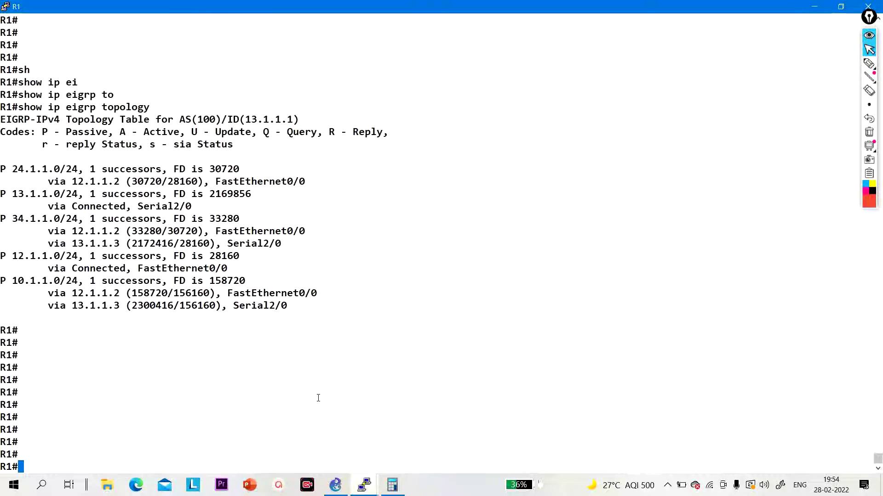
Display R1's routing table with show ip route
{"action": "type", "text": "sh"}
{"action": "key", "text": "Tab"}
{"action": "type", "text": "ip ro"}
{"action": "key", "text": "Tab"}
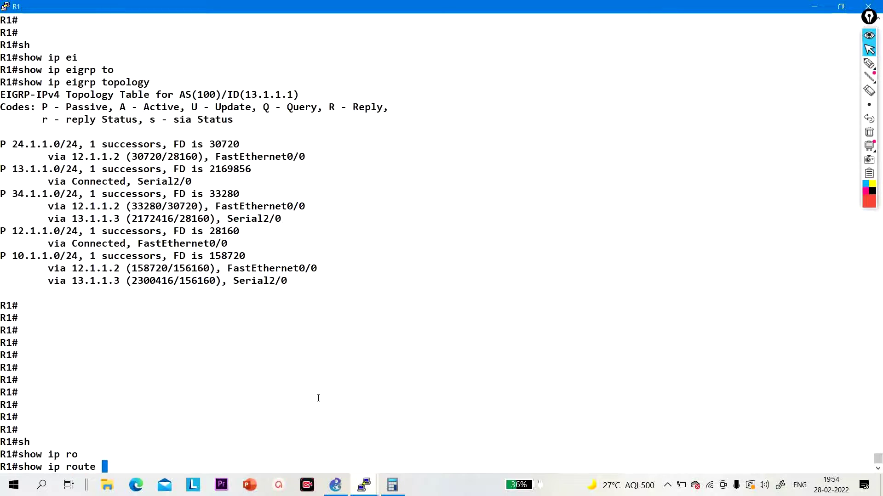
{"action": "key", "text": "Return"}
{"action": "key", "text": "Return"}
{"action": "key", "text": "Return"}
{"action": "key", "text": "Return"}
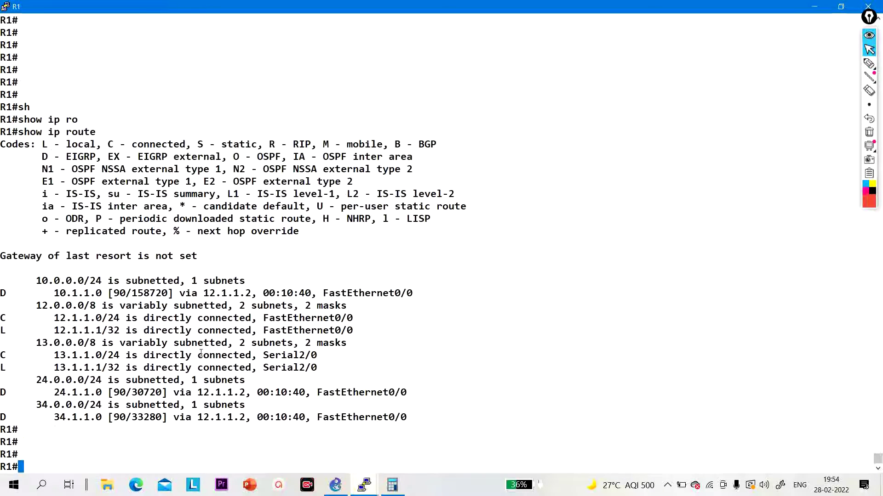
Highlight the 10.1.1.0 route via 12.1.1.2 in the routing table, clear the selection, and add blank prompt lines
{"action": "left_click_drag", "start_coordinate": [45, 293], "coordinate": [426, 299]}
{"action": "left_click", "coordinate": [443, 304]}
{"action": "key", "text": "Return"}
{"action": "key", "text": "Return"}
{"action": "key", "text": "Return"}
{"action": "key", "text": "Return"}
Run show ip eigrp topology again on R1 to compare both path metrics for 10.1.1.0/24
{"action": "type", "text": "sh"}
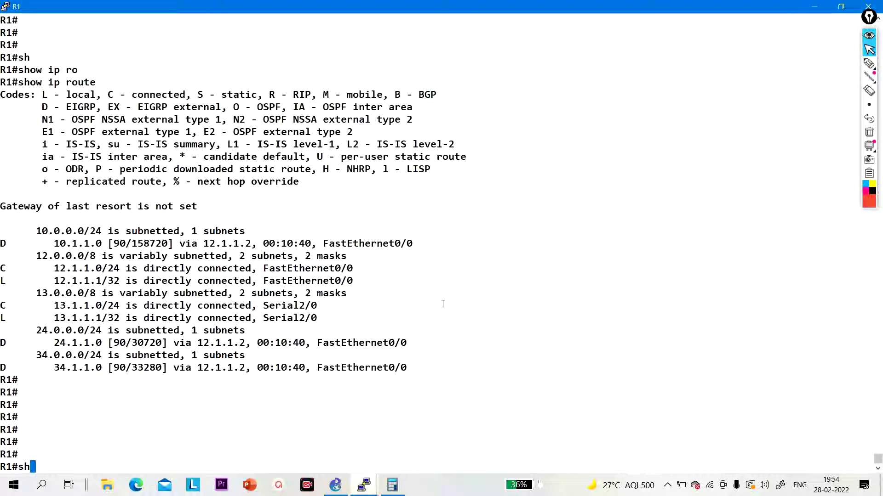
{"action": "key", "text": "Tab"}
{"action": "type", "text": "i"}
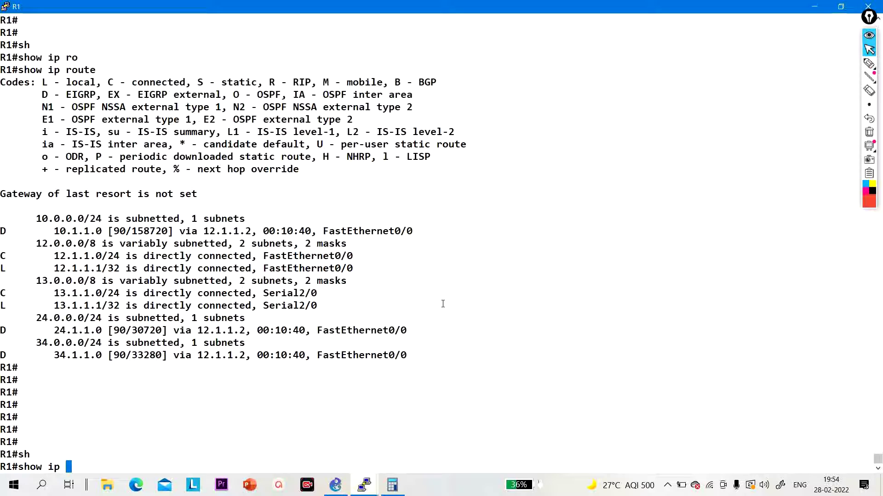
{"action": "type", "text": "p ei"}
{"action": "key", "text": "Tab"}
{"action": "type", "text": "to"}
{"action": "key", "text": "Tab"}
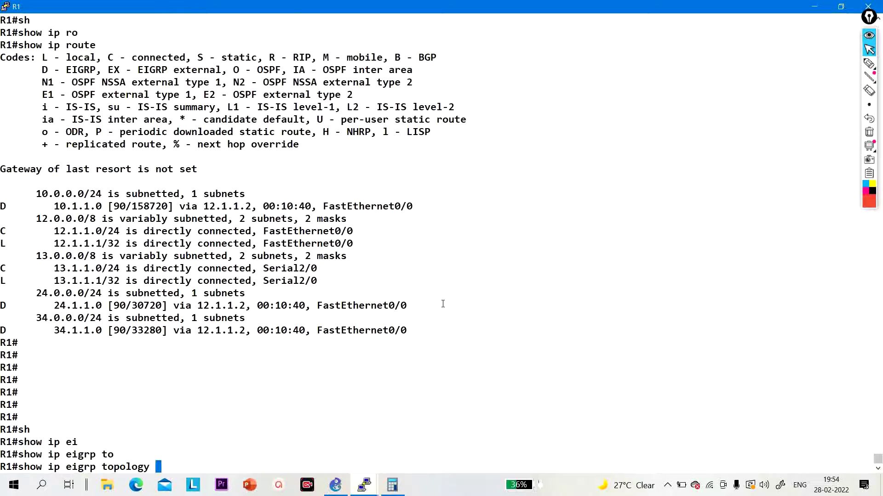
{"action": "key", "text": "Return"}
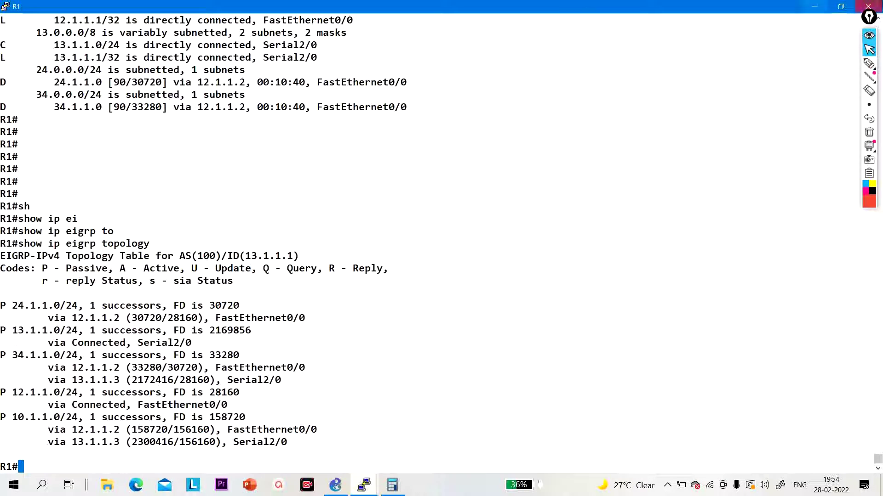
Return to the topology and draw arrows from R4 to R1 via R2 and via R3, labelled 100 and 150
{"action": "left_click", "coordinate": [819, 10]}
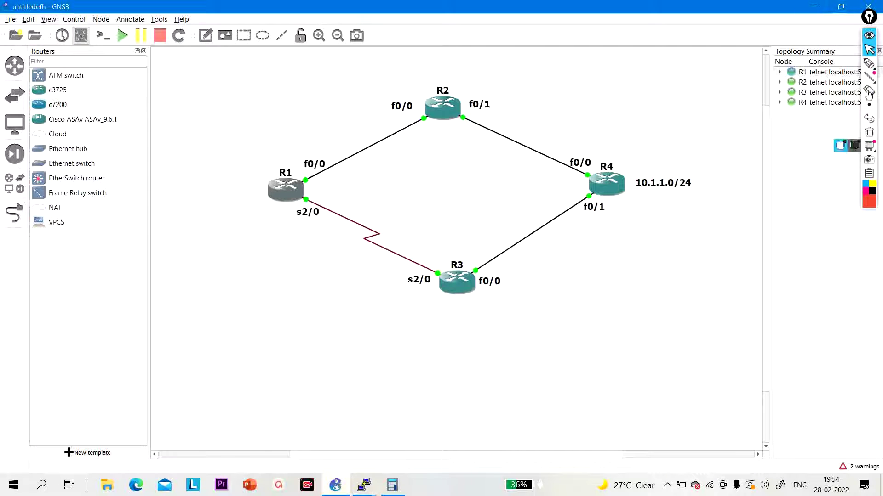
{"action": "left_click", "coordinate": [869, 63]}
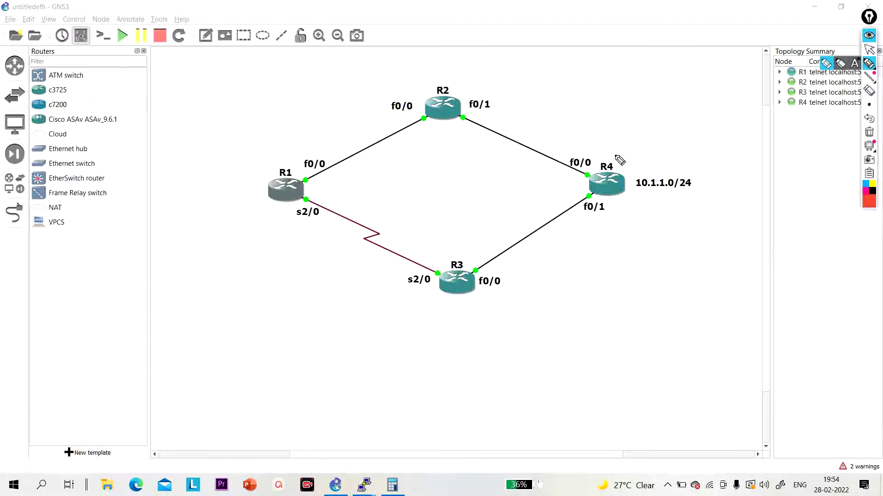
{"action": "mouse_move", "coordinate": [616, 157]}
{"action": "left_mouse_down"}
{"action": "mouse_move", "coordinate": [563, 99]}
{"action": "mouse_move", "coordinate": [365, 109]}
{"action": "mouse_move", "coordinate": [291, 142]}
{"action": "mouse_move", "coordinate": [308, 143]}
{"action": "left_mouse_up"}
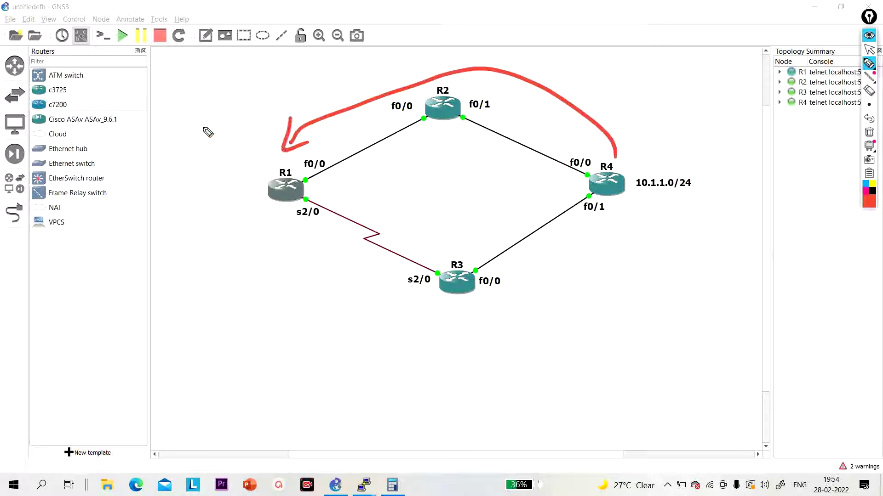
{"action": "mouse_move", "coordinate": [197, 116]}
{"action": "left_mouse_down"}
{"action": "mouse_move", "coordinate": [198, 144]}
{"action": "mouse_move", "coordinate": [235, 133]}
{"action": "left_mouse_up"}
{"action": "mouse_move", "coordinate": [620, 224]}
{"action": "left_mouse_down"}
{"action": "mouse_move", "coordinate": [309, 262]}
{"action": "mouse_move", "coordinate": [261, 226]}
{"action": "left_mouse_up"}
{"action": "mouse_move", "coordinate": [284, 209]}
{"action": "left_mouse_down"}
{"action": "mouse_move", "coordinate": [247, 221]}
{"action": "mouse_move", "coordinate": [264, 250]}
{"action": "left_mouse_up"}
{"action": "left_click_drag", "start_coordinate": [178, 252], "coordinate": [179, 283]}
{"action": "mouse_move", "coordinate": [189, 258]}
{"action": "left_mouse_down"}
{"action": "mouse_move", "coordinate": [193, 269]}
{"action": "mouse_move", "coordinate": [209, 254]}
{"action": "left_mouse_up"}
{"action": "left_click_drag", "start_coordinate": [220, 253], "coordinate": [219, 271]}
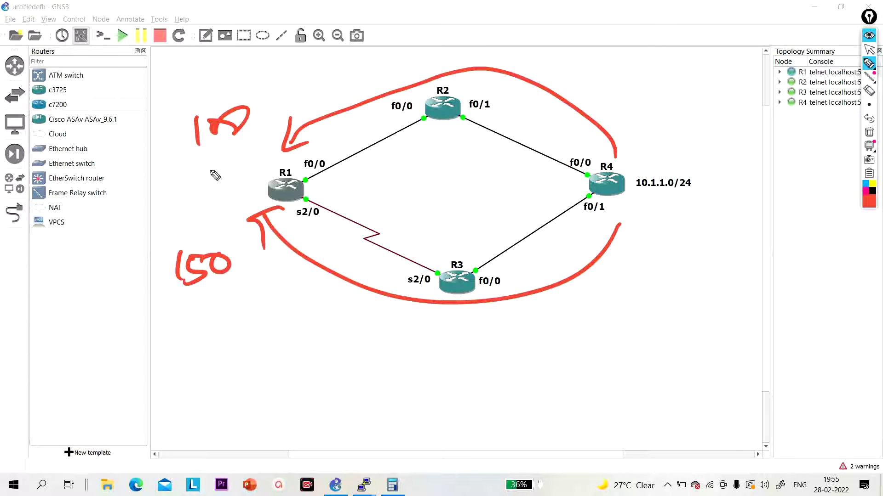
Underline the 100 and 150 labels and handwrite the subtraction of 100 from 150 with result 50 below the topology
{"action": "left_click_drag", "start_coordinate": [183, 156], "coordinate": [252, 137]}
{"action": "left_click_drag", "start_coordinate": [157, 304], "coordinate": [222, 285]}
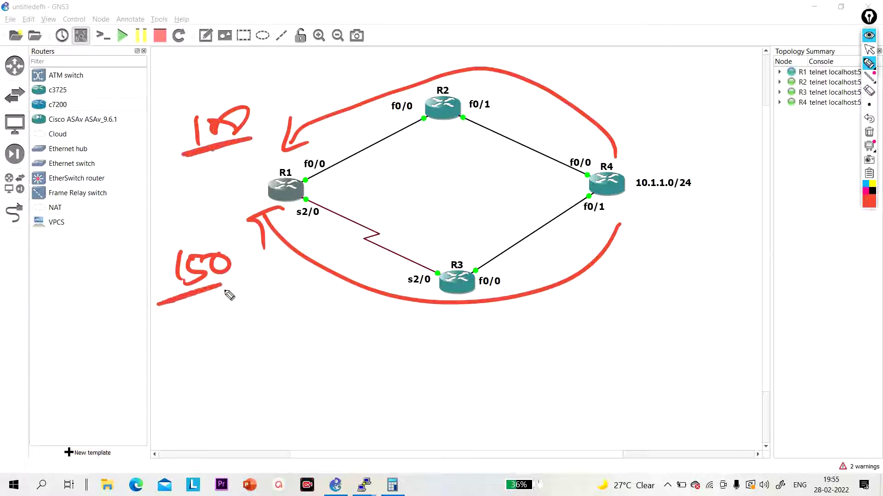
{"action": "left_click_drag", "start_coordinate": [284, 296], "coordinate": [277, 329]}
{"action": "mouse_move", "coordinate": [292, 301]}
{"action": "left_mouse_down"}
{"action": "mouse_move", "coordinate": [308, 296]}
{"action": "mouse_move", "coordinate": [275, 328]}
{"action": "left_mouse_up"}
{"action": "mouse_move", "coordinate": [343, 292]}
{"action": "left_mouse_down"}
{"action": "mouse_move", "coordinate": [350, 297]}
{"action": "mouse_move", "coordinate": [338, 291]}
{"action": "left_mouse_up"}
{"action": "left_click_drag", "start_coordinate": [276, 355], "coordinate": [274, 383]}
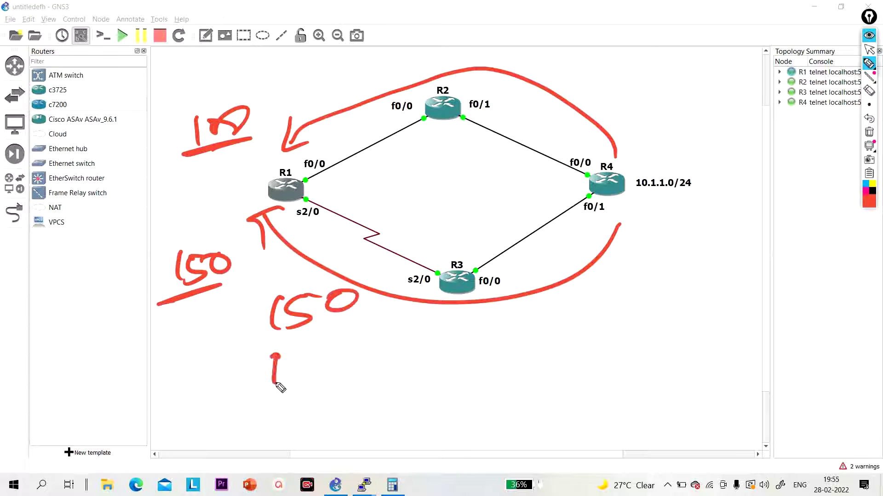
{"action": "mouse_move", "coordinate": [309, 349]}
{"action": "left_mouse_down"}
{"action": "mouse_move", "coordinate": [351, 337]}
{"action": "mouse_move", "coordinate": [324, 356]}
{"action": "left_mouse_up"}
{"action": "left_click_drag", "start_coordinate": [235, 403], "coordinate": [422, 366]}
{"action": "left_click_drag", "start_coordinate": [350, 395], "coordinate": [343, 446]}
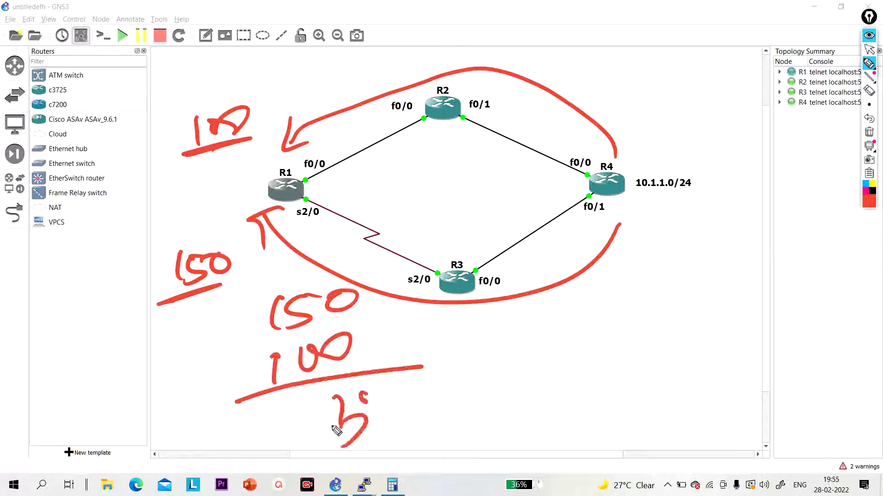
{"action": "left_click_drag", "start_coordinate": [327, 411], "coordinate": [363, 392]}
{"action": "left_click_drag", "start_coordinate": [367, 391], "coordinate": [390, 390]}
Write + 50 beside the 100 label for the R2 path and circle the sum
{"action": "left_click_drag", "start_coordinate": [270, 97], "coordinate": [268, 125]}
{"action": "mouse_move", "coordinate": [258, 121]}
{"action": "left_mouse_down"}
{"action": "mouse_move", "coordinate": [282, 108]}
{"action": "mouse_move", "coordinate": [305, 126]}
{"action": "left_mouse_up"}
{"action": "left_click_drag", "start_coordinate": [293, 93], "coordinate": [330, 85]}
{"action": "mouse_move", "coordinate": [171, 175]}
{"action": "left_mouse_down"}
{"action": "mouse_move", "coordinate": [386, 105]}
{"action": "mouse_move", "coordinate": [170, 184]}
{"action": "left_mouse_up"}
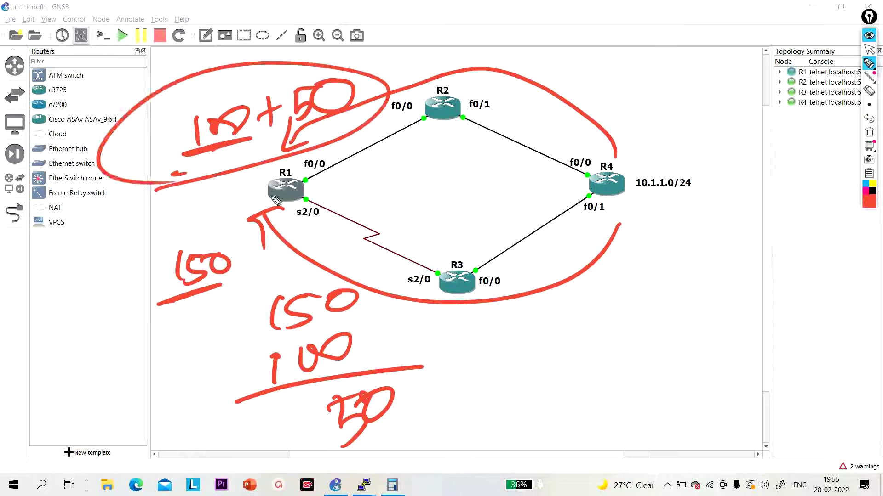
Clear all handwritten annotations from the topology and return to the normal pointer
{"action": "left_click", "coordinate": [868, 132]}
{"action": "mouse_move", "coordinate": [876, 67]}
{"action": "left_click", "coordinate": [869, 49]}
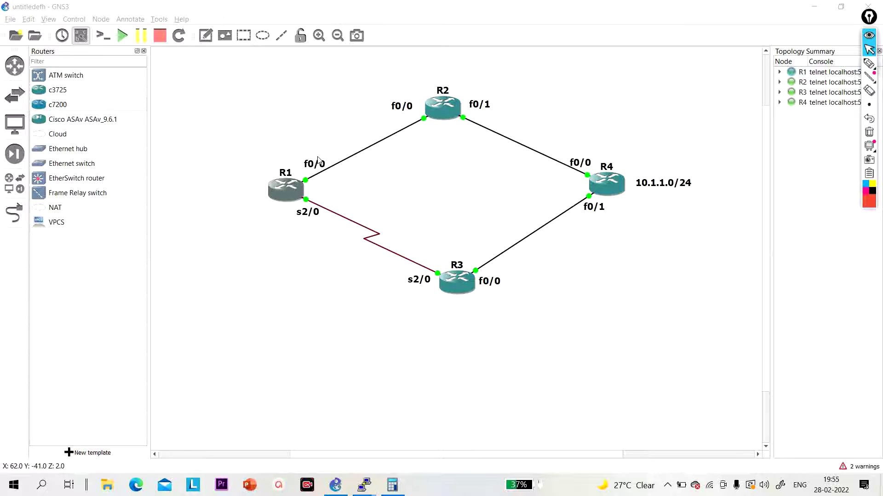
Open R1's console, shrink its window over the topology, and highlight next hop 12.1.1.2 for 10.1.1.0/24
{"action": "left_click", "coordinate": [281, 199]}
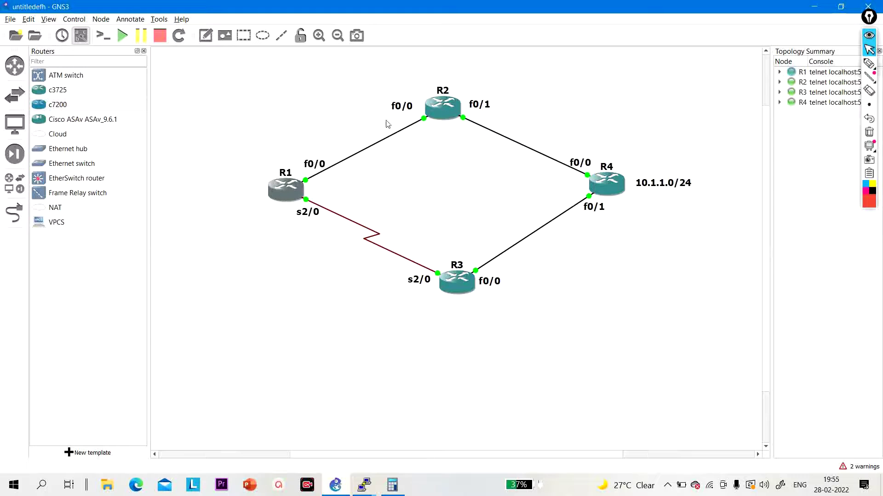
{"action": "double_click", "coordinate": [284, 196]}
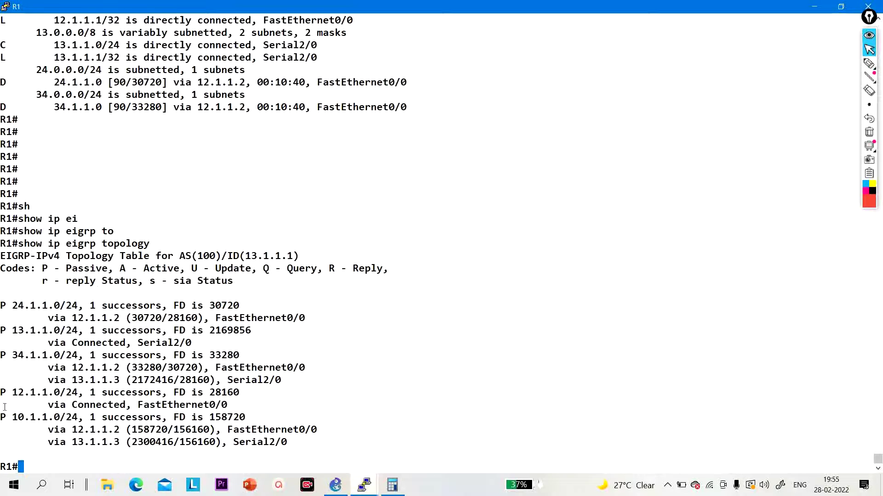
{"action": "left_click", "coordinate": [841, 7]}
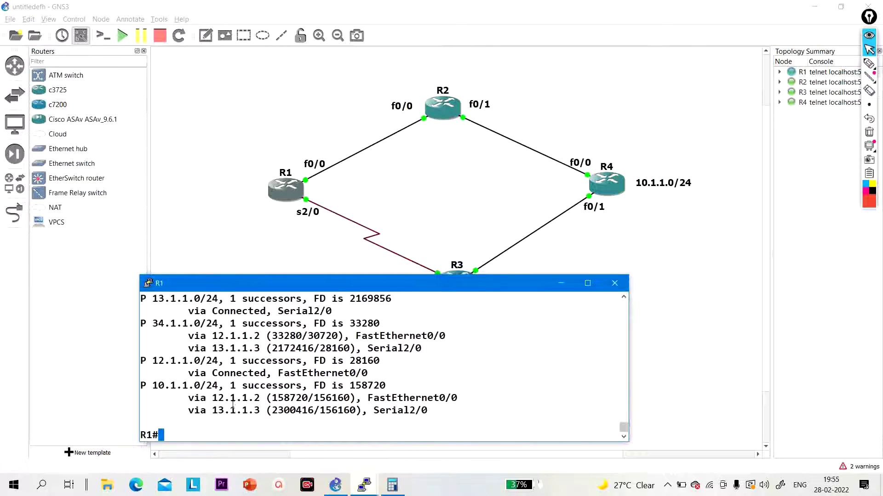
{"action": "left_click_drag", "start_coordinate": [207, 397], "coordinate": [269, 398]}
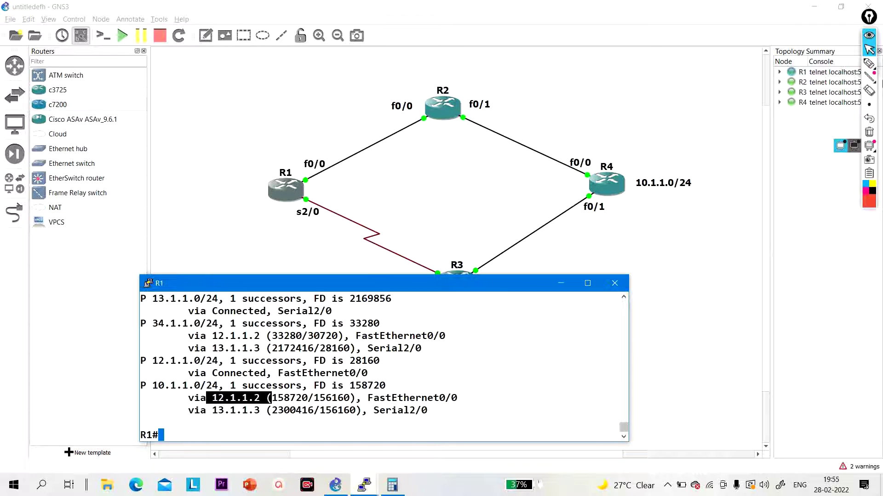
Handwrite metric 158720 by the R2 path and 2300416 by the R3 path, underline 2300416 in the console, and minimise it
{"action": "left_click", "coordinate": [868, 63]}
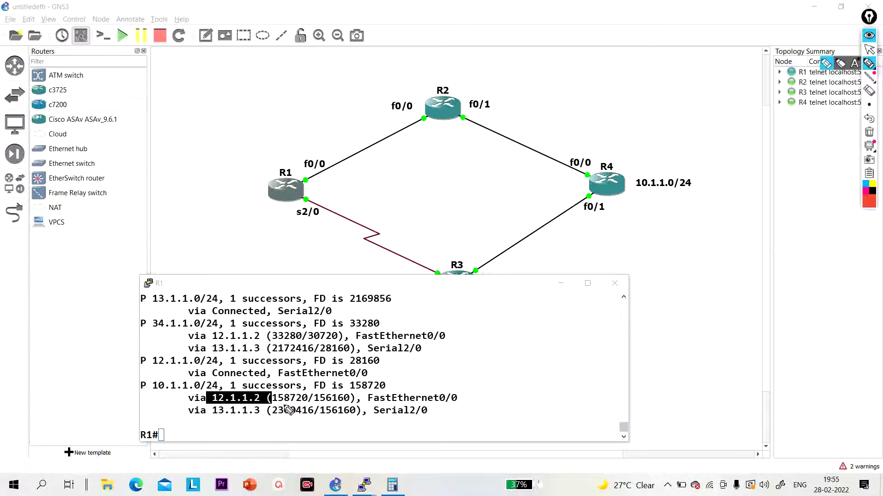
{"action": "mouse_move", "coordinate": [194, 154]}
{"action": "left_mouse_down"}
{"action": "mouse_move", "coordinate": [225, 133]}
{"action": "mouse_move", "coordinate": [278, 133]}
{"action": "mouse_move", "coordinate": [292, 123]}
{"action": "mouse_move", "coordinate": [303, 139]}
{"action": "left_mouse_up"}
{"action": "left_click_drag", "start_coordinate": [336, 114], "coordinate": [334, 113]}
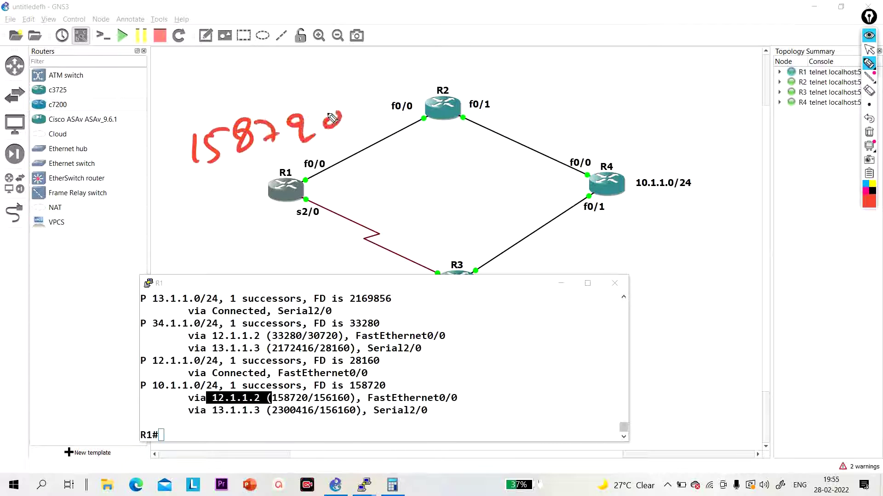
{"action": "left_click_drag", "start_coordinate": [268, 421], "coordinate": [323, 419]}
{"action": "mouse_move", "coordinate": [148, 251]}
{"action": "left_mouse_down"}
{"action": "mouse_move", "coordinate": [170, 267]}
{"action": "mouse_move", "coordinate": [267, 251]}
{"action": "mouse_move", "coordinate": [306, 228]}
{"action": "mouse_move", "coordinate": [307, 252]}
{"action": "left_mouse_up"}
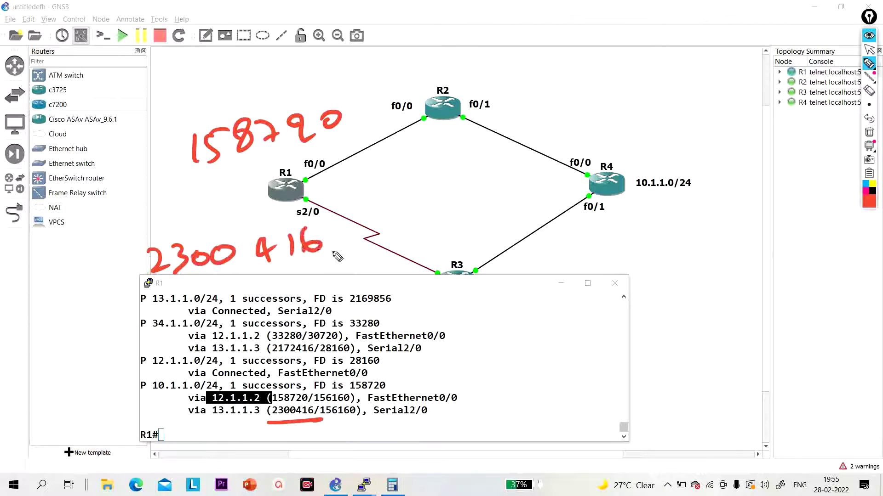
{"action": "left_click", "coordinate": [868, 50]}
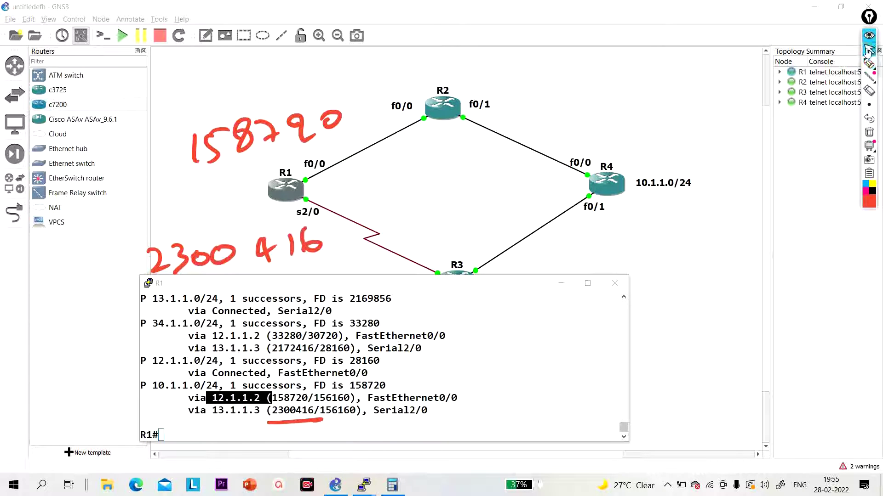
{"action": "left_click", "coordinate": [567, 286]}
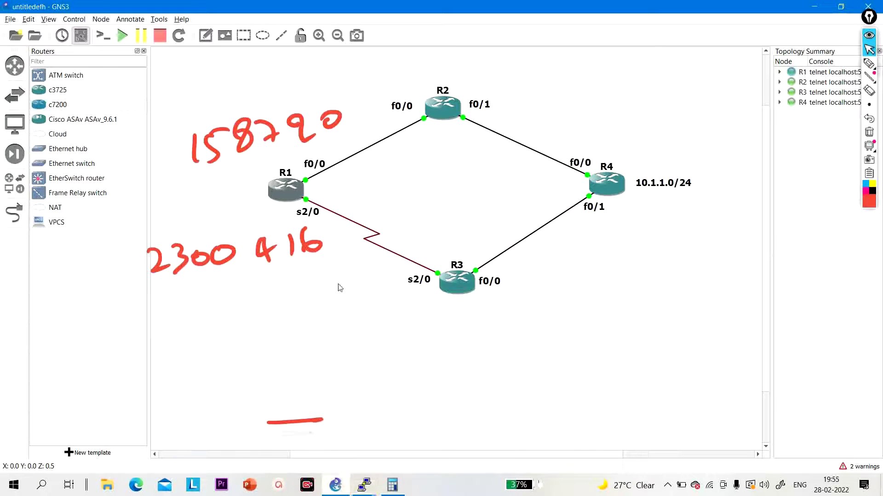
Switch to Calculator, glance at its history, clear the display, and subtract 158720 from 2300416
{"action": "left_click", "coordinate": [392, 487]}
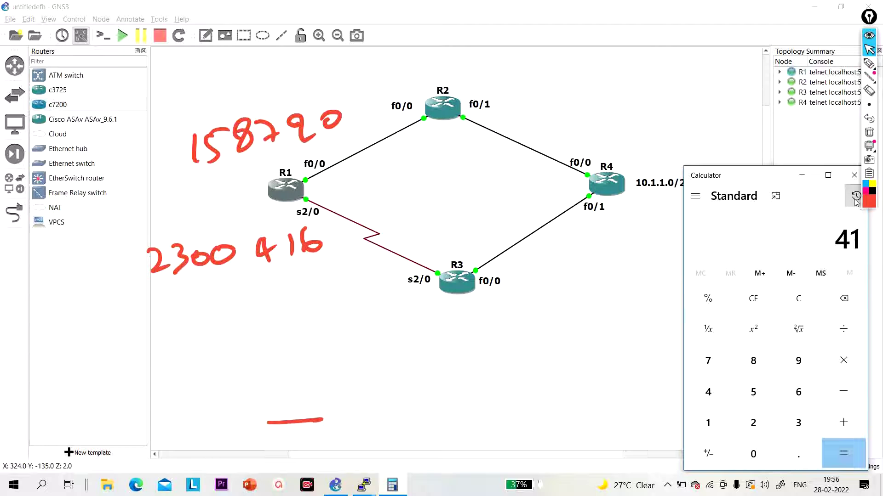
{"action": "left_click", "coordinate": [856, 197]}
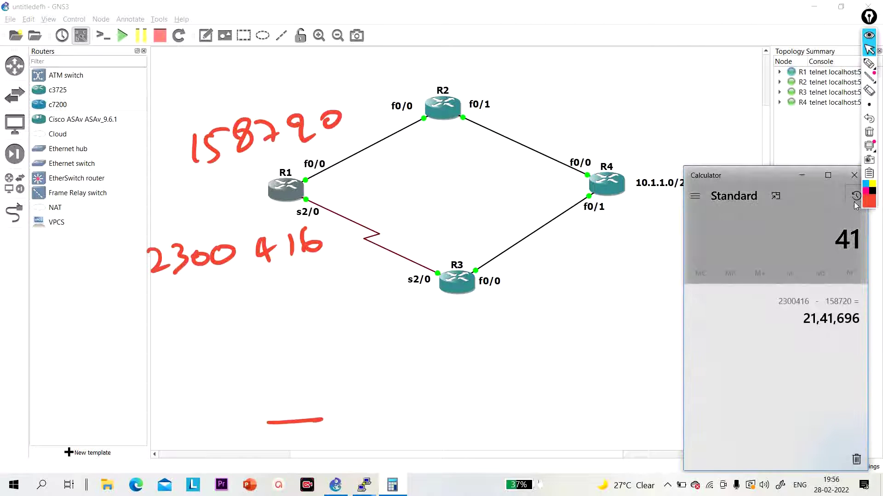
{"action": "left_click", "coordinate": [789, 187]}
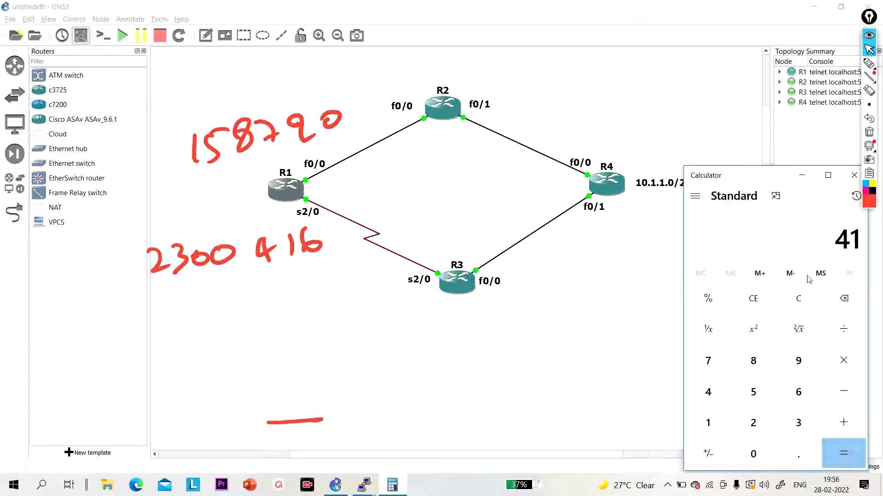
{"action": "left_click", "coordinate": [802, 309]}
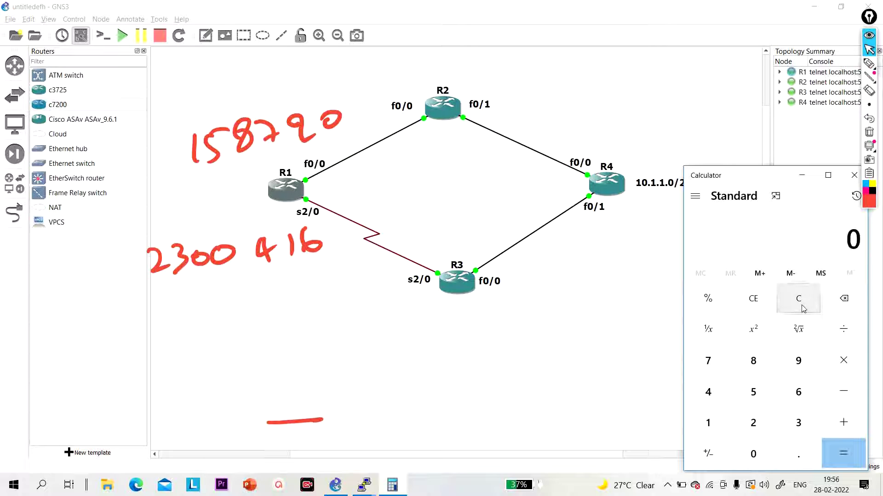
{"action": "type", "text": "23,00,416"}
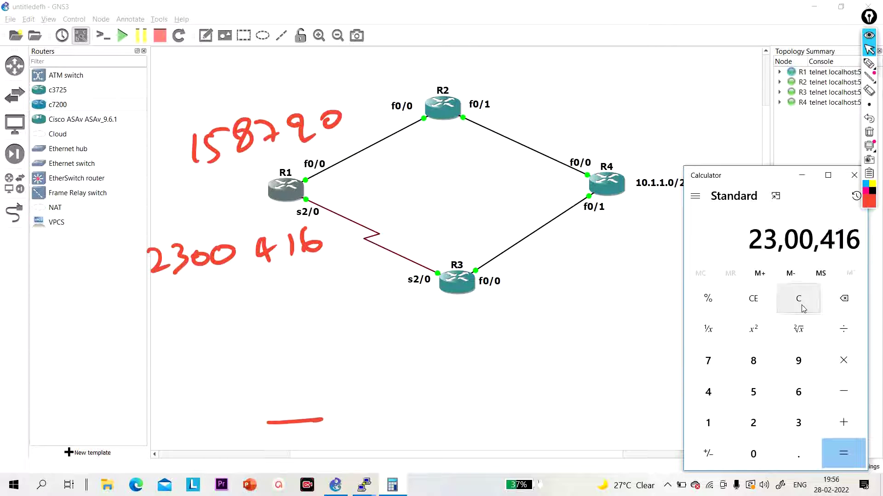
{"action": "key", "text": "minus"}
{"action": "type", "text": "1"}
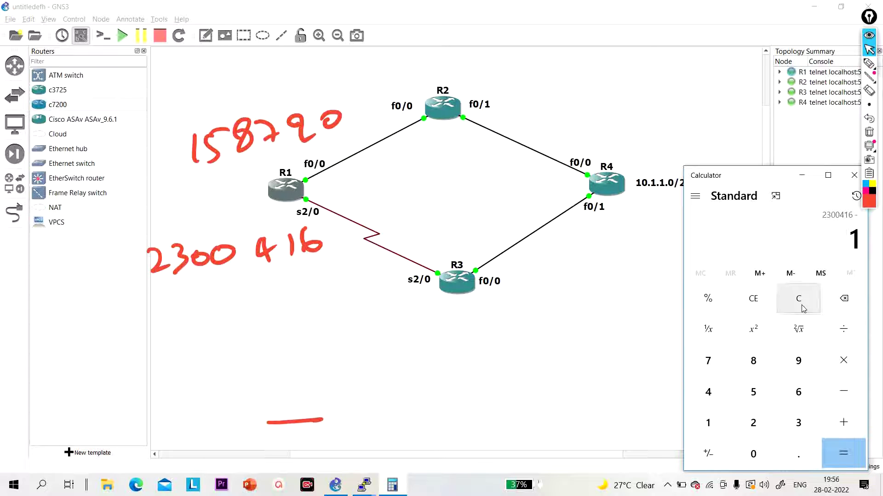
{"action": "type", "text": "58720"}
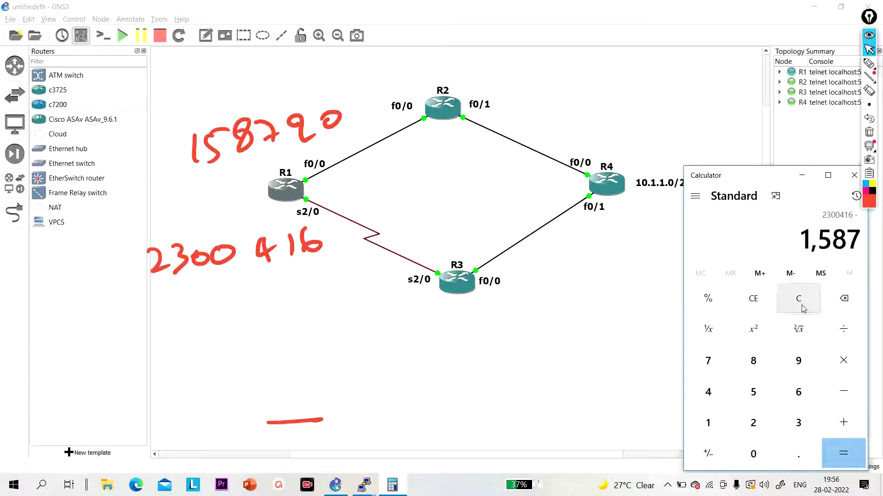
{"action": "key", "text": "Return"}
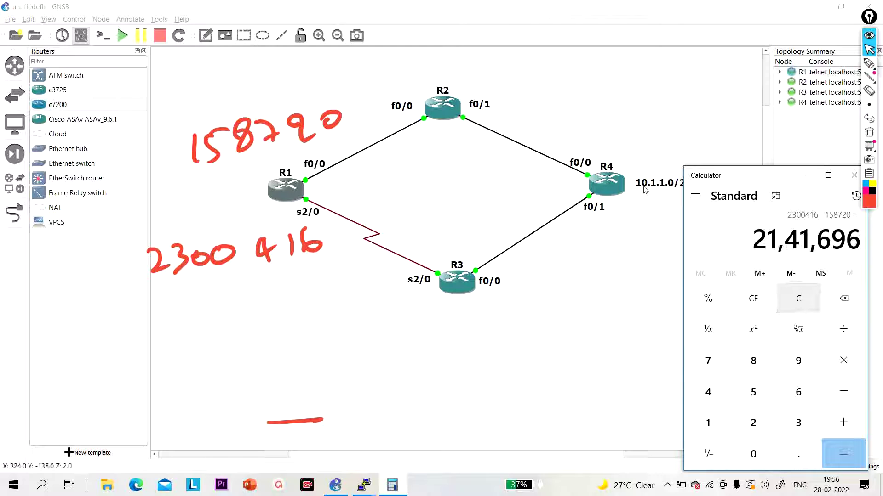
Handwrite and underline the metric difference 2141696 above the topology, and minimise Calculator
{"action": "left_click", "coordinate": [869, 63]}
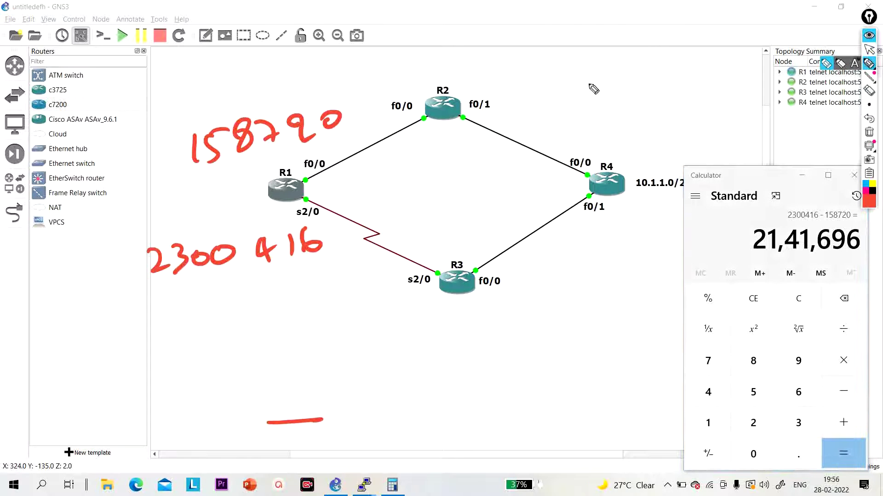
{"action": "left_click_drag", "start_coordinate": [543, 26], "coordinate": [564, 49]}
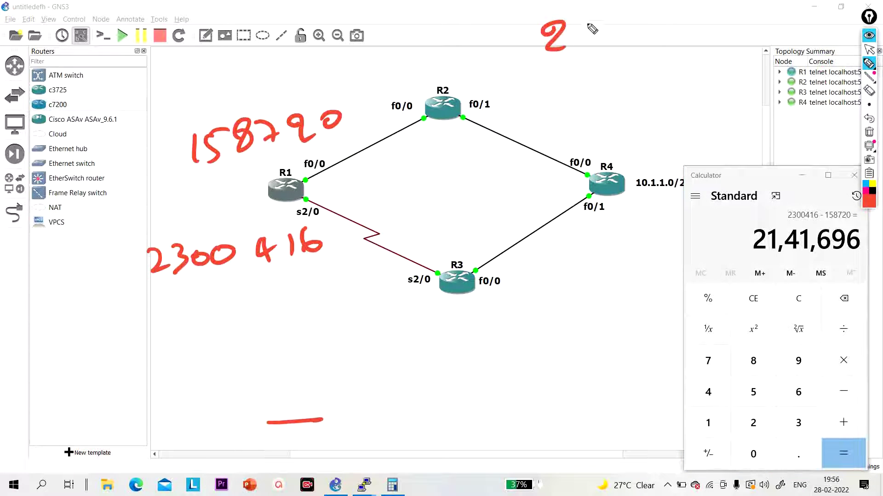
{"action": "left_click_drag", "start_coordinate": [588, 18], "coordinate": [585, 55]}
{"action": "mouse_move", "coordinate": [612, 28]}
{"action": "left_mouse_down"}
{"action": "mouse_move", "coordinate": [627, 41]}
{"action": "mouse_move", "coordinate": [622, 52]}
{"action": "left_mouse_up"}
{"action": "left_click_drag", "start_coordinate": [643, 20], "coordinate": [637, 52]}
{"action": "mouse_move", "coordinate": [672, 24]}
{"action": "left_mouse_down"}
{"action": "mouse_move", "coordinate": [660, 46]}
{"action": "mouse_move", "coordinate": [697, 37]}
{"action": "mouse_move", "coordinate": [692, 59]}
{"action": "left_mouse_up"}
{"action": "left_click_drag", "start_coordinate": [719, 31], "coordinate": [708, 46]}
{"action": "left_click", "coordinate": [727, 53]}
{"action": "left_click_drag", "start_coordinate": [607, 72], "coordinate": [697, 67]}
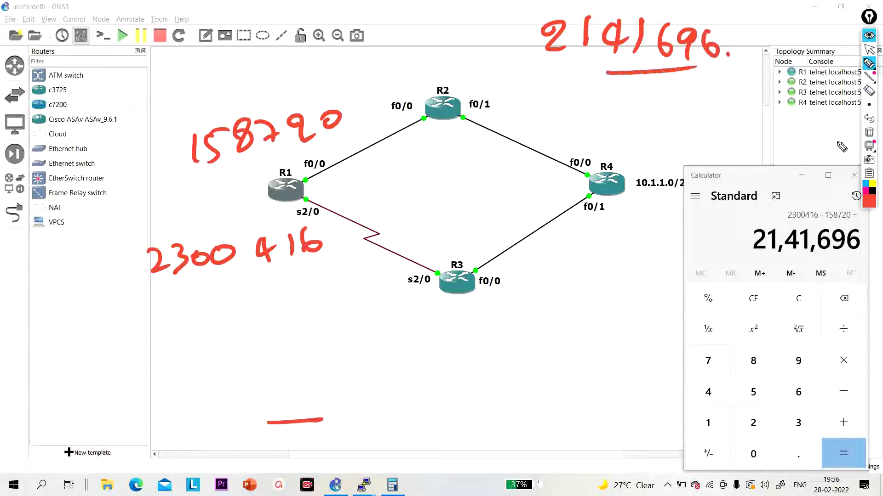
{"action": "left_click", "coordinate": [869, 49]}
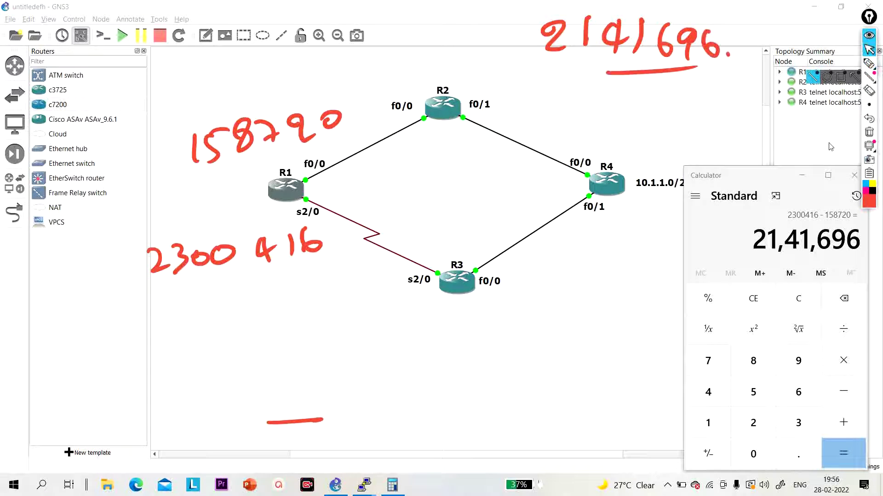
{"action": "left_click", "coordinate": [802, 175]}
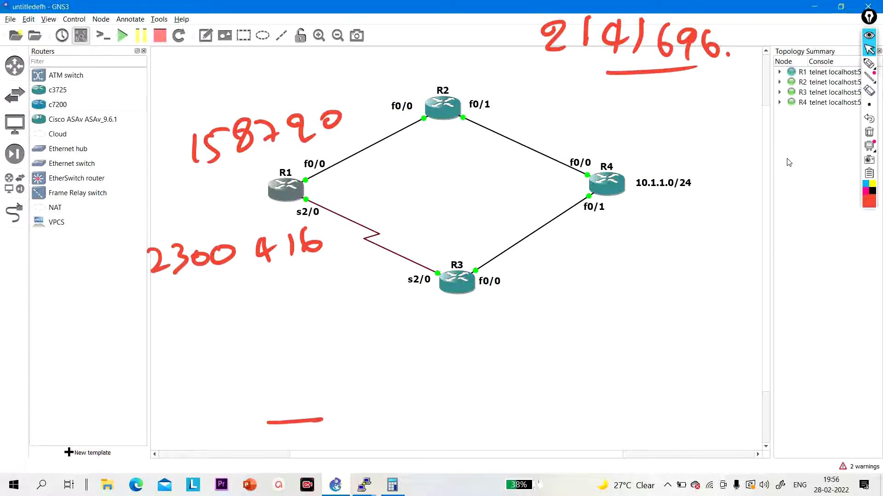
Handwrite and underline "Access list" below R4's network and draw a box around 10.1.1.0/24
{"action": "left_click", "coordinate": [869, 63]}
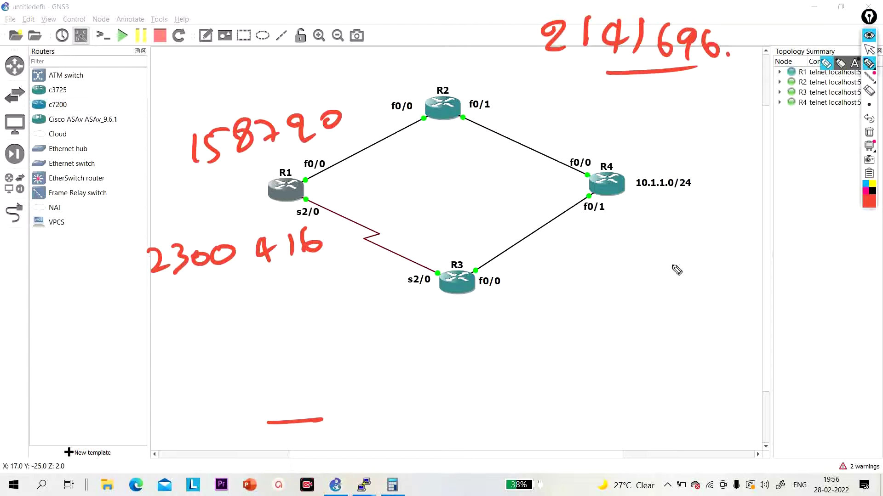
{"action": "mouse_move", "coordinate": [677, 270]}
{"action": "left_mouse_down"}
{"action": "mouse_move", "coordinate": [681, 250]}
{"action": "mouse_move", "coordinate": [759, 262]}
{"action": "mouse_move", "coordinate": [802, 235]}
{"action": "mouse_move", "coordinate": [820, 241]}
{"action": "mouse_move", "coordinate": [834, 232]}
{"action": "left_mouse_up"}
{"action": "left_click_drag", "start_coordinate": [680, 287], "coordinate": [837, 263]}
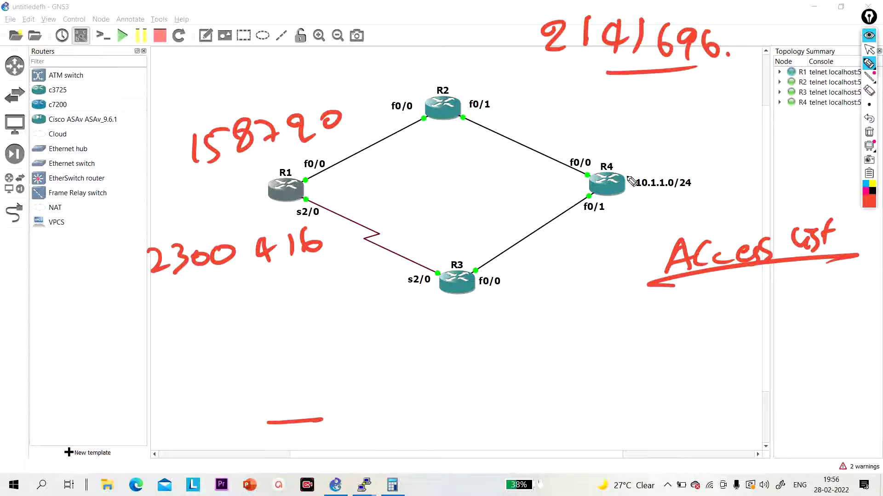
{"action": "left_click_drag", "start_coordinate": [625, 171], "coordinate": [624, 210]}
{"action": "mouse_move", "coordinate": [620, 173]}
{"action": "left_mouse_down"}
{"action": "mouse_move", "coordinate": [688, 163]}
{"action": "mouse_move", "coordinate": [624, 217]}
{"action": "left_mouse_up"}
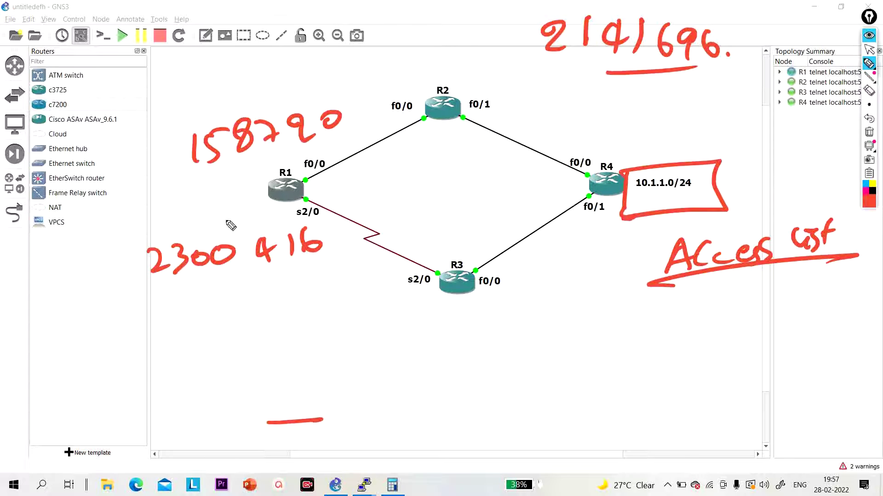
{"action": "left_click", "coordinate": [869, 50]}
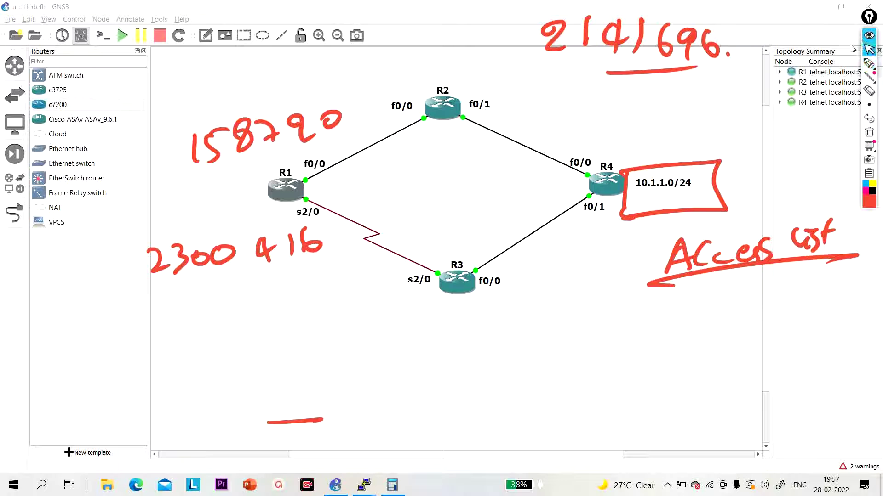
Reopen R1's console, add blank prompt lines, and enter global configuration mode from the terminal
{"action": "left_click", "coordinate": [291, 193]}
{"action": "double_click", "coordinate": [291, 193]}
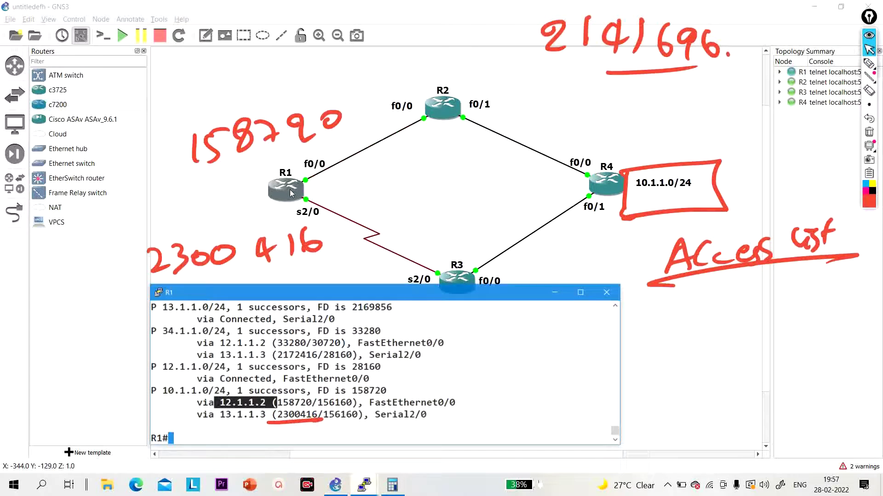
{"action": "left_click", "coordinate": [488, 398]}
{"action": "key", "text": "Return"}
{"action": "key", "text": "Return"}
{"action": "key", "text": "Return"}
{"action": "key", "text": "Return"}
{"action": "type", "text": "conf"}
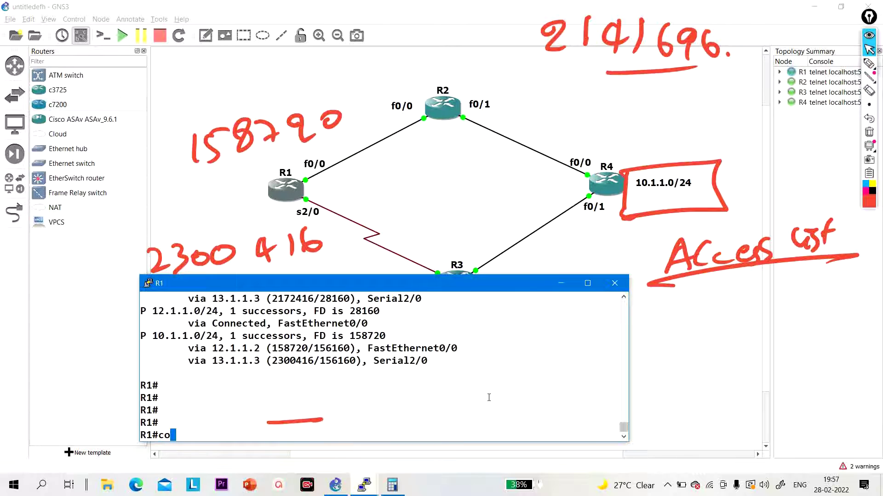
{"action": "key", "text": "Tab"}
{"action": "key", "text": "Return"}
{"action": "key", "text": "Return"}
{"action": "key", "text": "Return"}
{"action": "key", "text": "Return"}
{"action": "key", "text": "Return"}
Create access list 10 on R1 permitting 10.1.1.0 with wildcard mask 0.0.0.255, followed by blank prompt lines
{"action": "type", "text": "acc"}
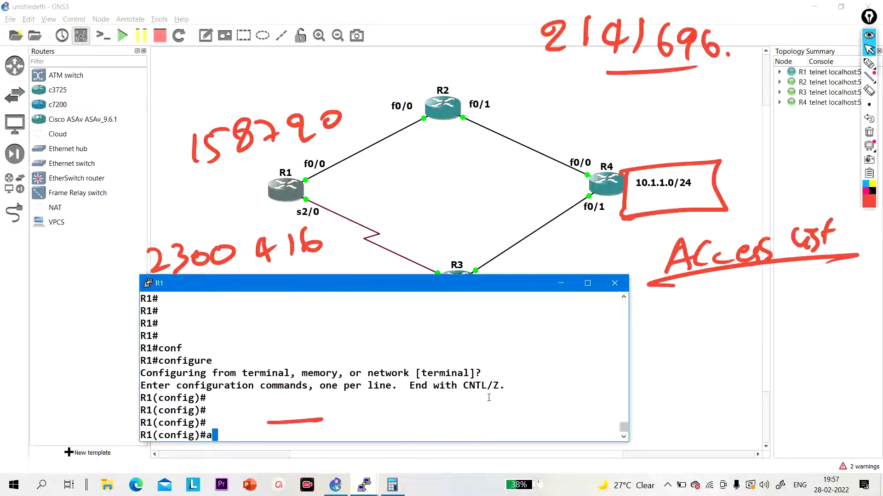
{"action": "key", "text": "Tab"}
{"action": "type", "text": "10"}
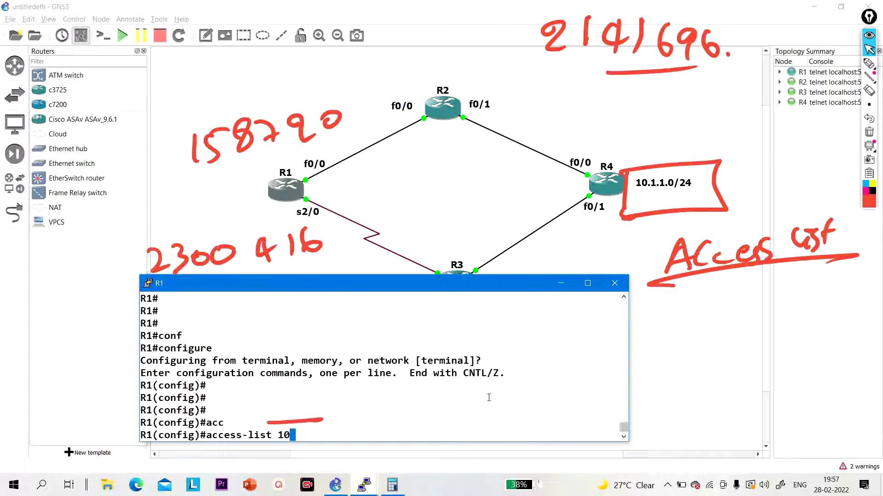
{"action": "type", "text": " per"}
{"action": "key", "text": "Tab"}
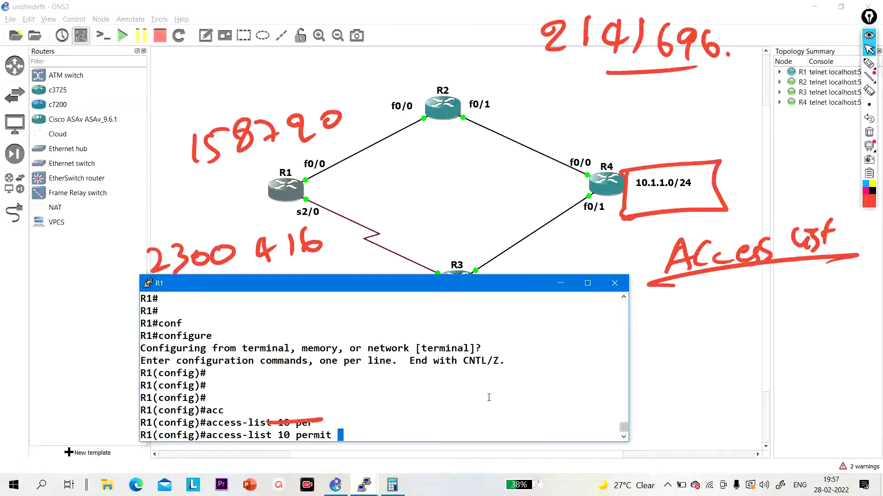
{"action": "type", "text": "10.1.1.0 0.0.0."}
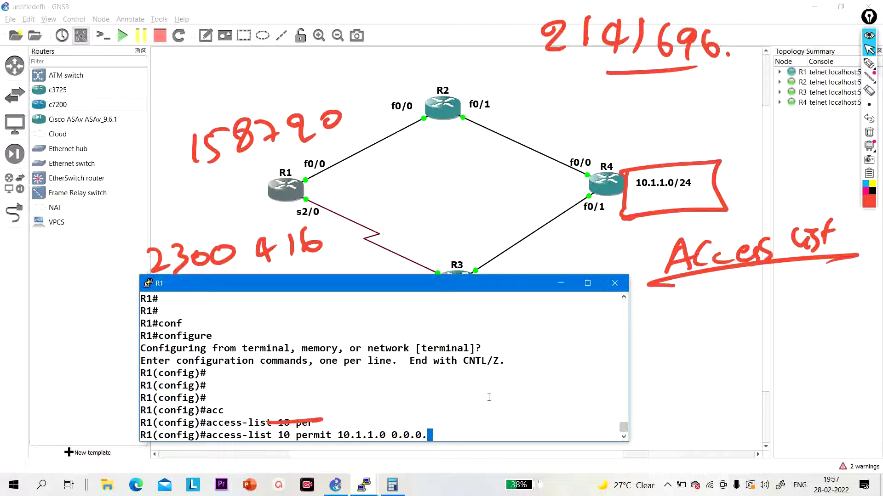
{"action": "type", "text": "255"}
{"action": "key", "text": "Return"}
{"action": "key", "text": "Return"}
{"action": "key", "text": "Return"}
{"action": "key", "text": "Return"}
{"action": "key", "text": "Return"}
{"action": "key", "text": "Return"}
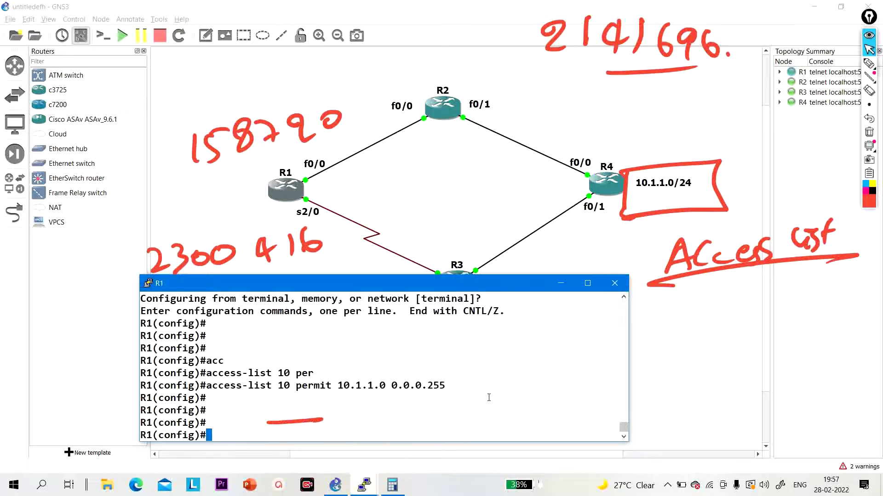
{"action": "key", "text": "Return"}
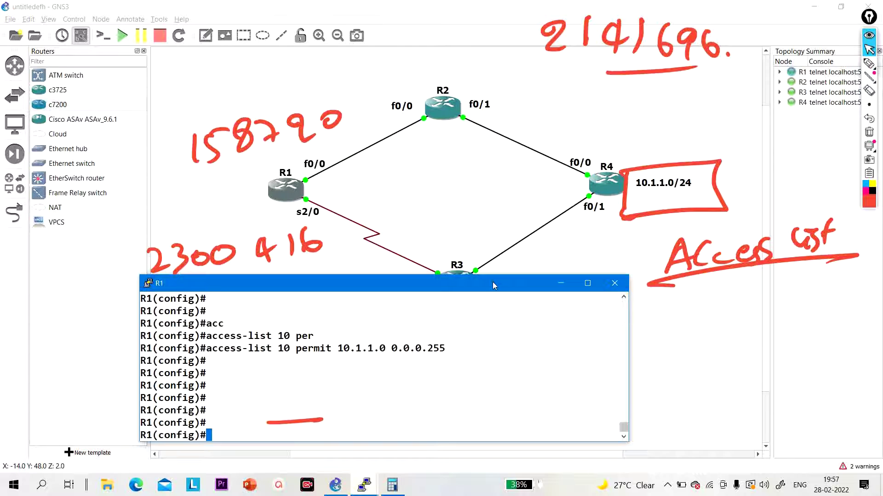
Move R1's console away from the handwritten 2300416 and enter router configuration mode for EIGRP 100
{"action": "left_click_drag", "start_coordinate": [493, 282], "coordinate": [720, 212]}
{"action": "type", "text": "rou"}
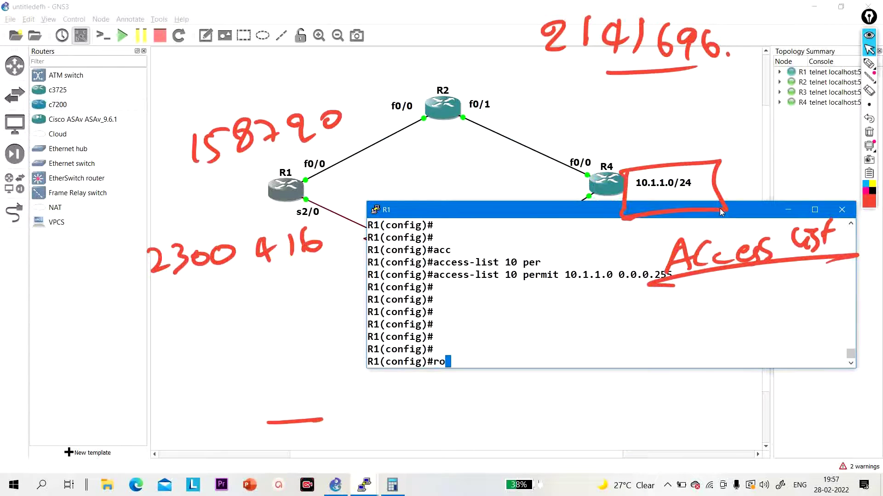
{"action": "key", "text": "Tab"}
{"action": "type", "text": "ter e"}
{"action": "type", "text": "i"}
{"action": "key", "text": "Tab"}
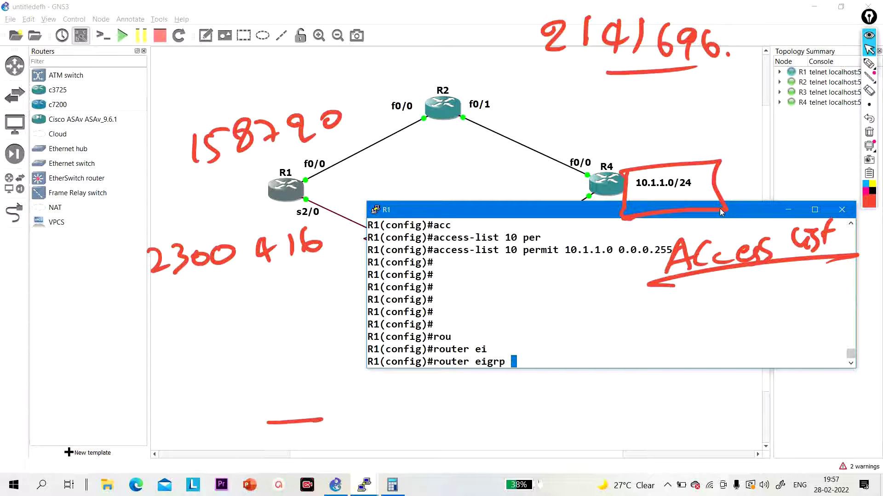
{"action": "type", "text": "100"}
{"action": "key", "text": "Return"}
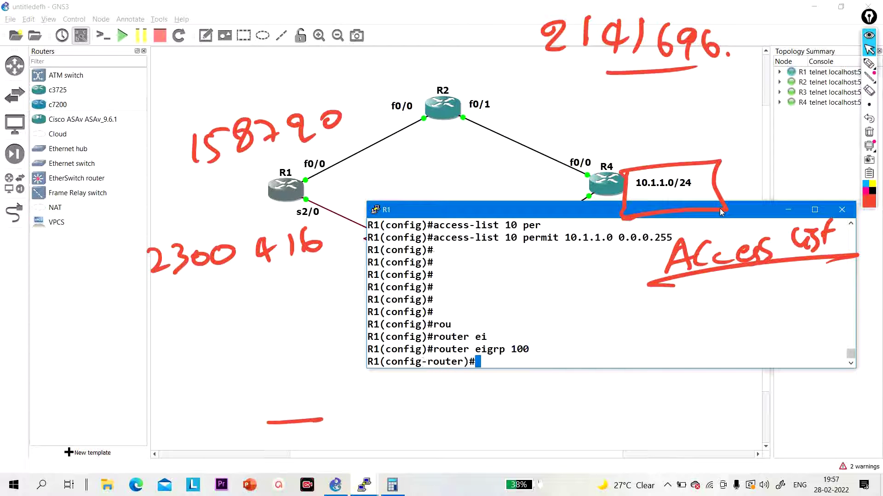
Add an inbound offset list for access list 10 with offset 2141696 on FastEthernet 0/0, consulting the inline help for the offset range
{"action": "type", "text": "off"}
{"action": "key", "text": "Tab"}
{"action": "type", "text": "10"}
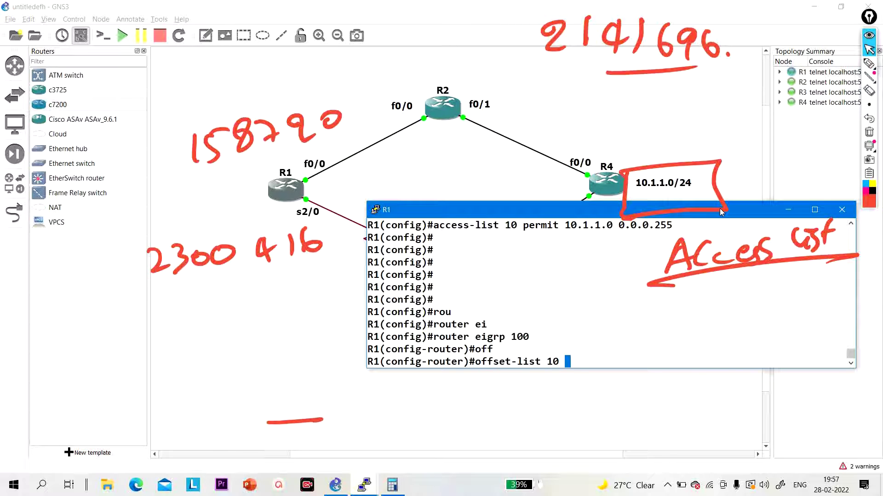
{"action": "type", "text": " in ?"}
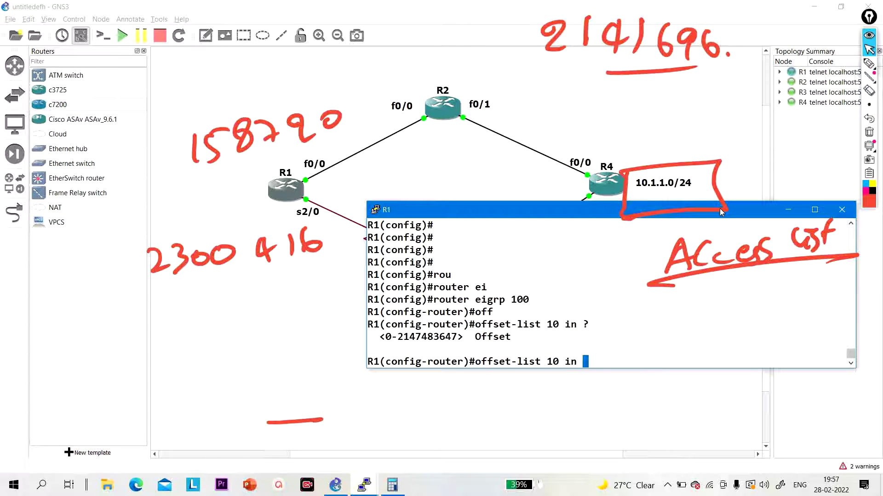
{"action": "type", "text": "2141696 fas"}
{"action": "key", "text": "Tab"}
{"action": "type", "text": "0/0"}
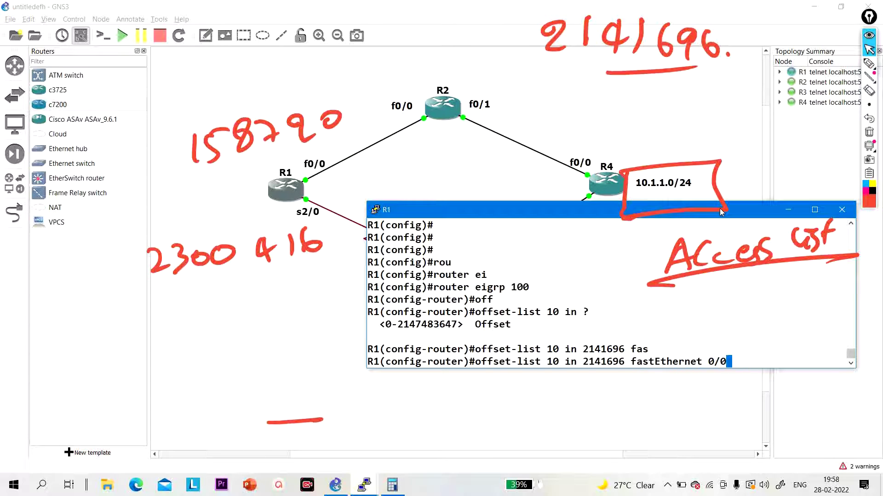
{"action": "key", "text": "Return"}
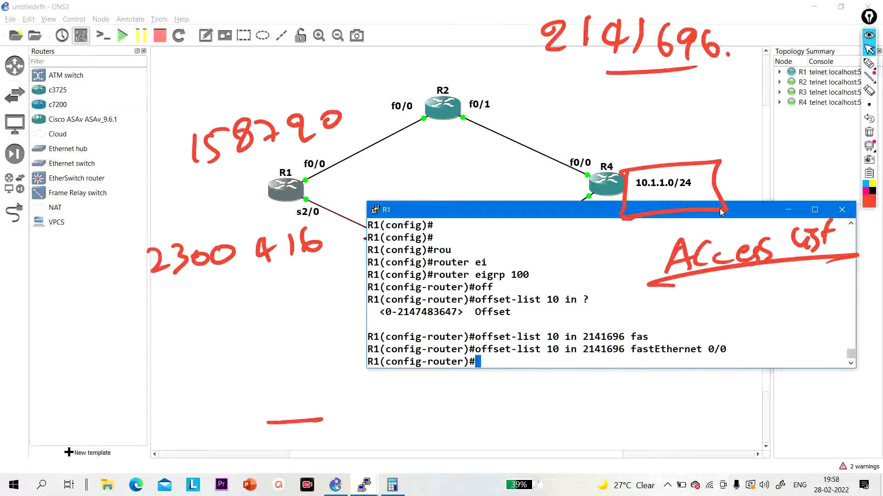
Exit EIGRP router configuration and global configuration mode to return to R1's privileged prompt
{"action": "type", "text": "exi"}
{"action": "key", "text": "Return"}
{"action": "key", "text": "Return"}
{"action": "key", "text": "Return"}
{"action": "key", "text": "Return"}
{"action": "type", "text": "exi"}
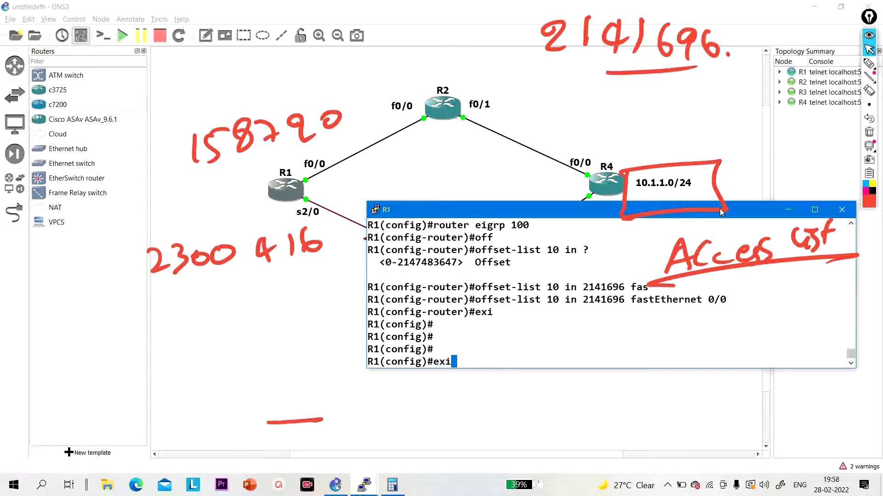
{"action": "key", "text": "Return"}
{"action": "key", "text": "Return"}
Display R1's full IP routing table with show ip route
{"action": "type", "text": "sh"}
{"action": "key", "text": "Tab"}
{"action": "type", "text": "ip r"}
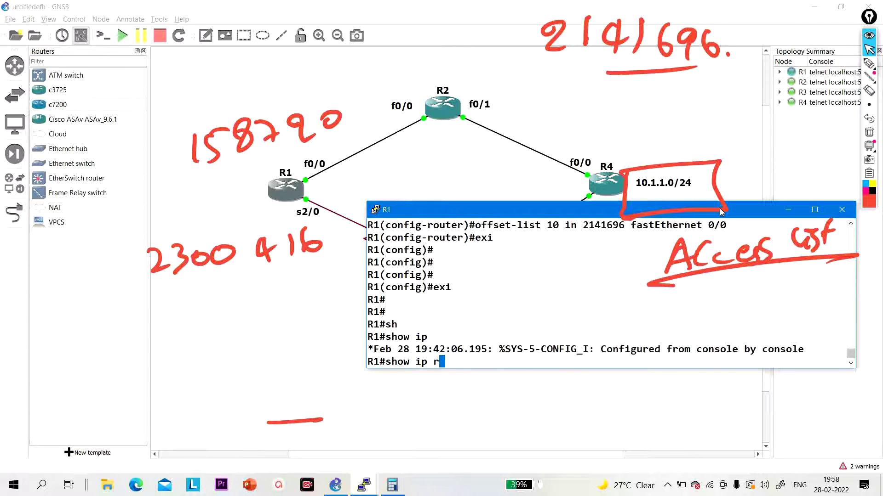
{"action": "type", "text": "o"}
{"action": "key", "text": "Tab"}
{"action": "key", "text": "Return"}
{"action": "key", "text": "space"}
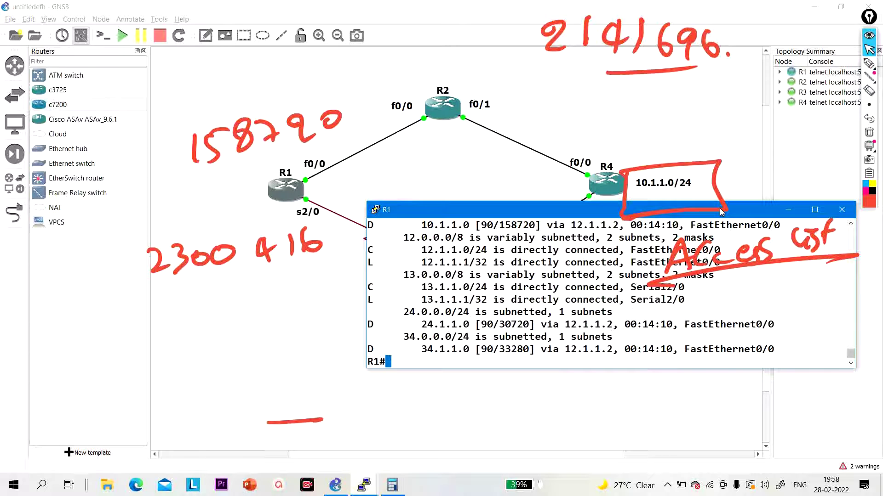
Maximise R1's console, hide the handwritten screen annotations, and add blank prompt lines
{"action": "left_click", "coordinate": [814, 210]}
{"action": "left_click", "coordinate": [862, 41]}
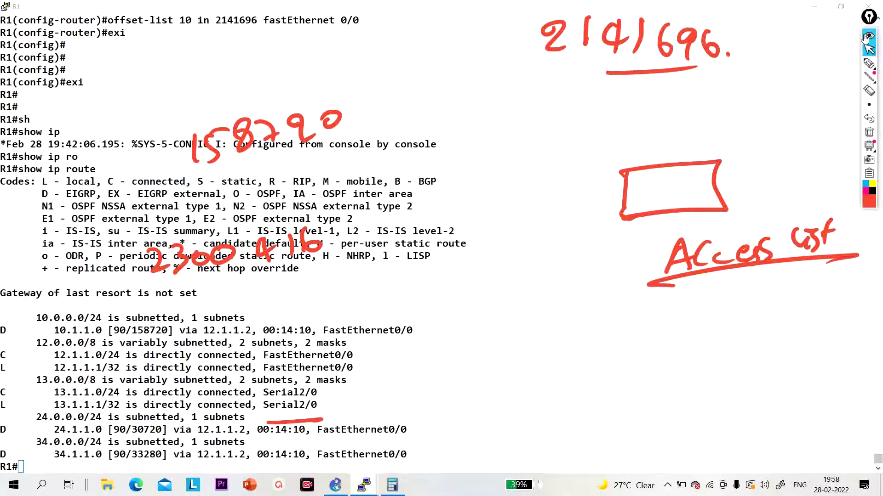
{"action": "key", "text": "Return"}
{"action": "key", "text": "Return"}
{"action": "key", "text": "Return"}
{"action": "key", "text": "Return"}
{"action": "key", "text": "Return"}
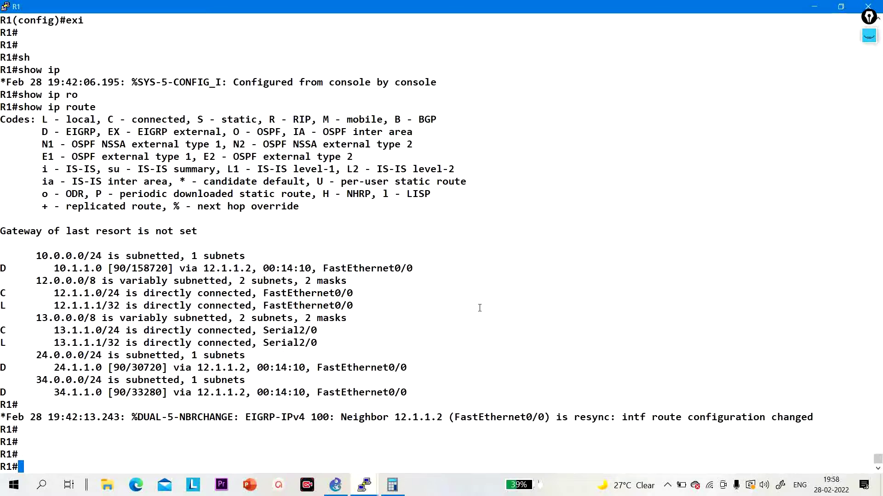
Rerun show ip route on R1 and highlight the route entries for 10.1.1.0, then clear the highlight
{"action": "key", "text": "Up"}
{"action": "key", "text": "Return"}
{"action": "key", "text": "Return"}
{"action": "key", "text": "Return"}
{"action": "key", "text": "Return"}
{"action": "key", "text": "Return"}
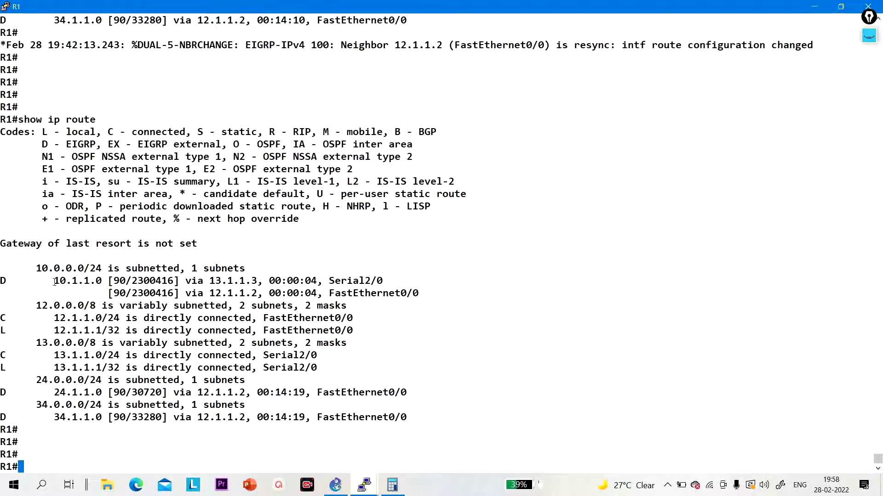
{"action": "left_click_drag", "start_coordinate": [51, 282], "coordinate": [461, 287]}
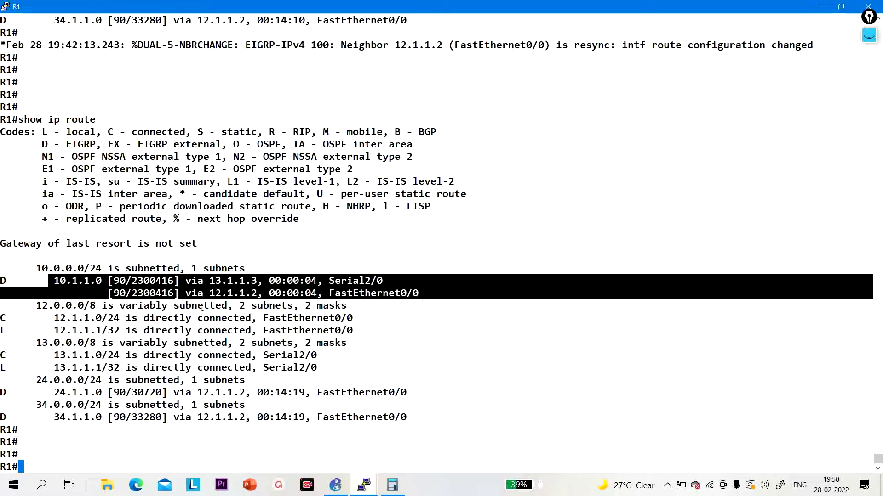
{"action": "left_click", "coordinate": [234, 368]}
Display R1's EIGRP topology table with show ip eigrp topology, followed by blank prompt lines
{"action": "key", "text": "Return"}
{"action": "key", "text": "Return"}
{"action": "type", "text": "sh"}
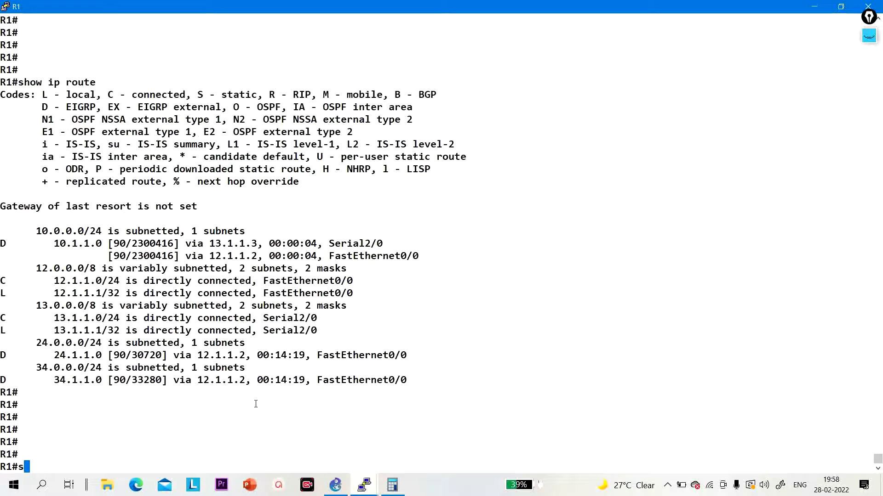
{"action": "key", "text": "Return"}
{"action": "type", "text": "show ip ei"}
{"action": "key", "text": "Tab"}
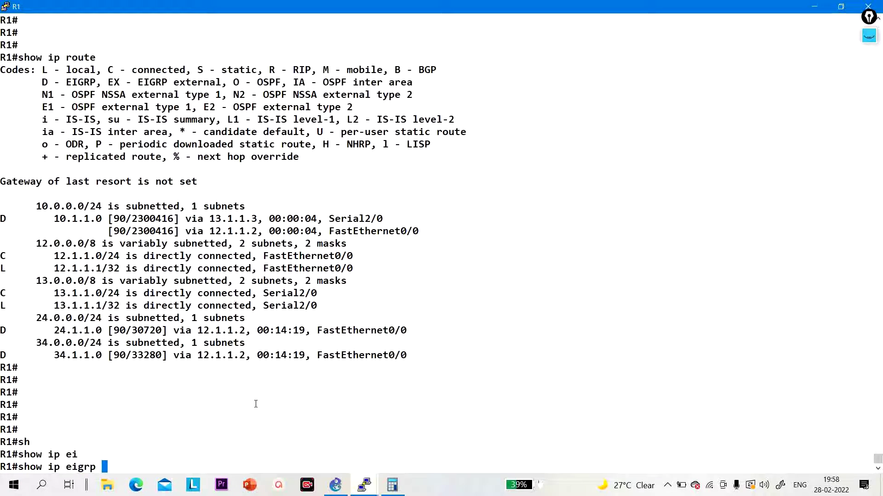
{"action": "type", "text": "to"}
{"action": "key", "text": "Tab"}
{"action": "key", "text": "Return"}
{"action": "key", "text": "Return"}
{"action": "key", "text": "Return"}
{"action": "key", "text": "Return"}
{"action": "key", "text": "Return"}
{"action": "key", "text": "Return"}
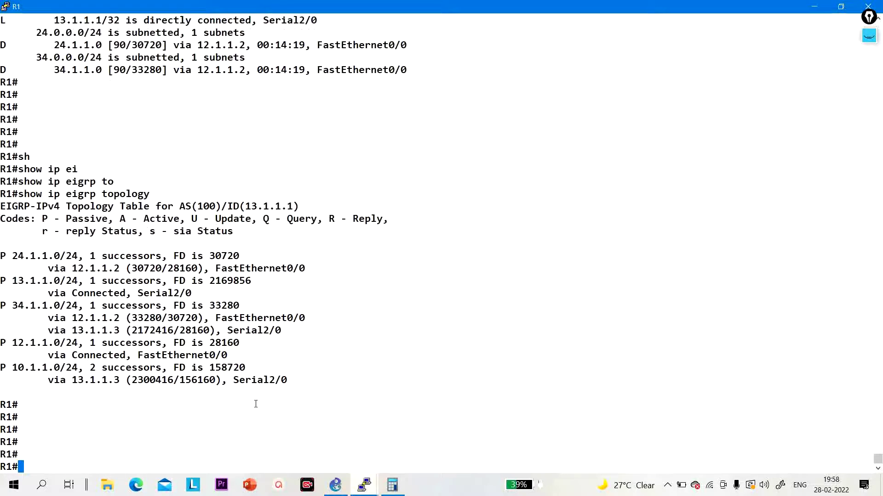
Highlight the feasible distance of 10.1.1.0/24 and its metric via 13.1.1.3 in the topology table, then clear the selection
{"action": "left_click_drag", "start_coordinate": [12, 371], "coordinate": [257, 372]}
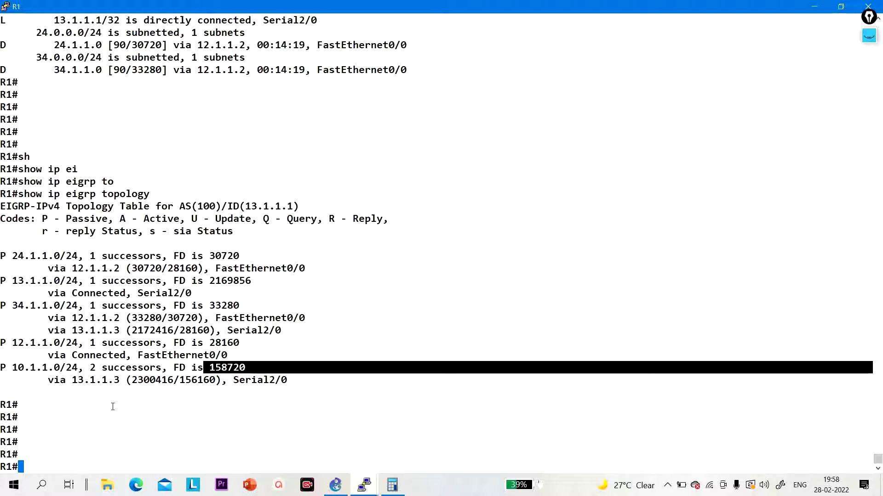
{"action": "left_click_drag", "start_coordinate": [128, 380], "coordinate": [175, 380]}
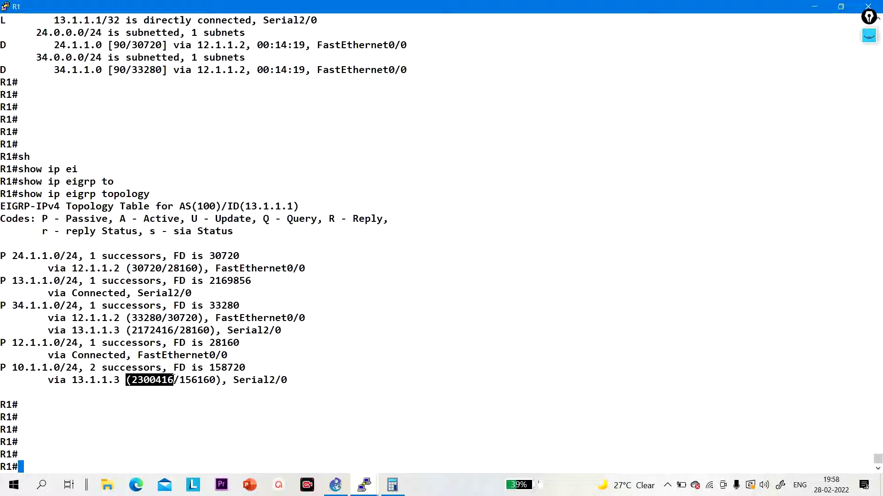
{"action": "key", "text": "Return"}
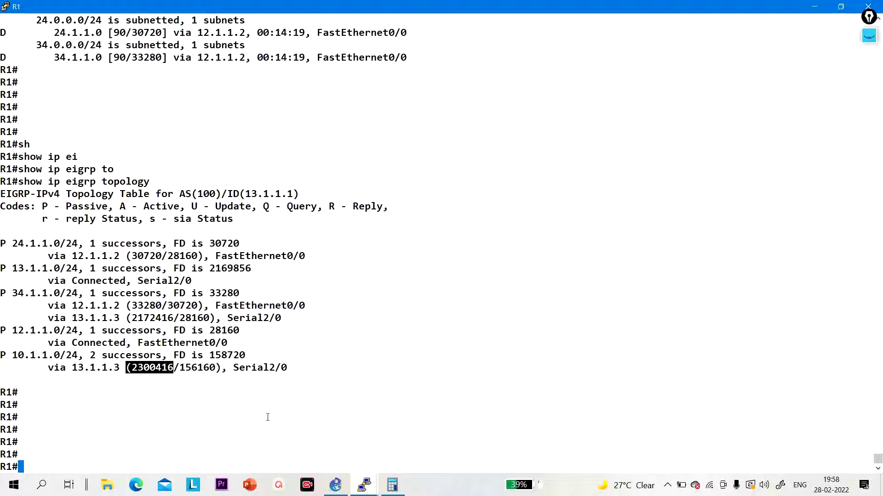
{"action": "left_click", "coordinate": [235, 397]}
Run show ip protocols on R1 and advance through its output to the routing information sources
{"action": "key", "text": "Return"}
{"action": "key", "text": "Return"}
{"action": "key", "text": "Return"}
{"action": "type", "text": "sh"}
{"action": "key", "text": "Tab"}
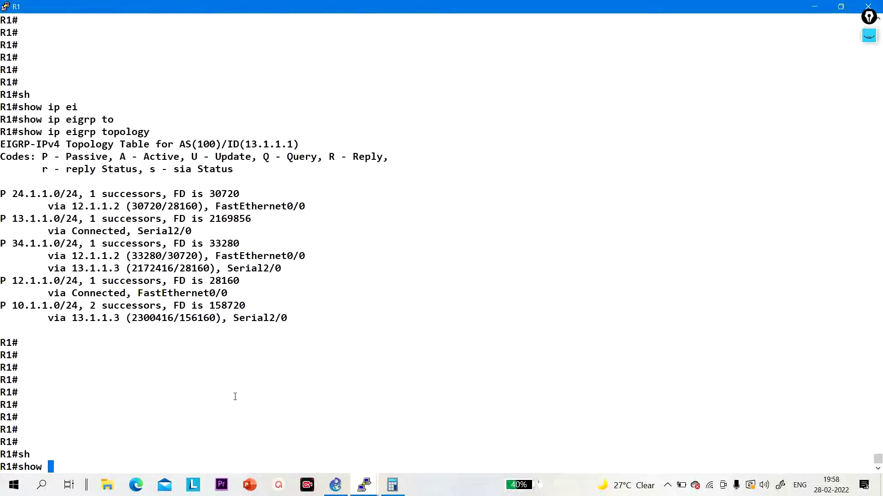
{"action": "type", "text": "ip pro"}
{"action": "key", "text": "Tab"}
{"action": "key", "text": "Return"}
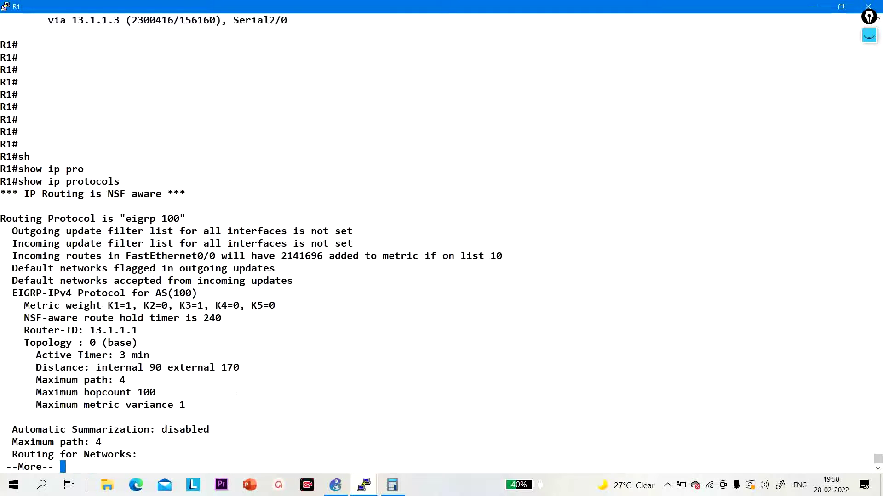
{"action": "key", "text": "Return"}
{"action": "key", "text": "Return"}
{"action": "key", "text": "Return"}
{"action": "key", "text": "Return"}
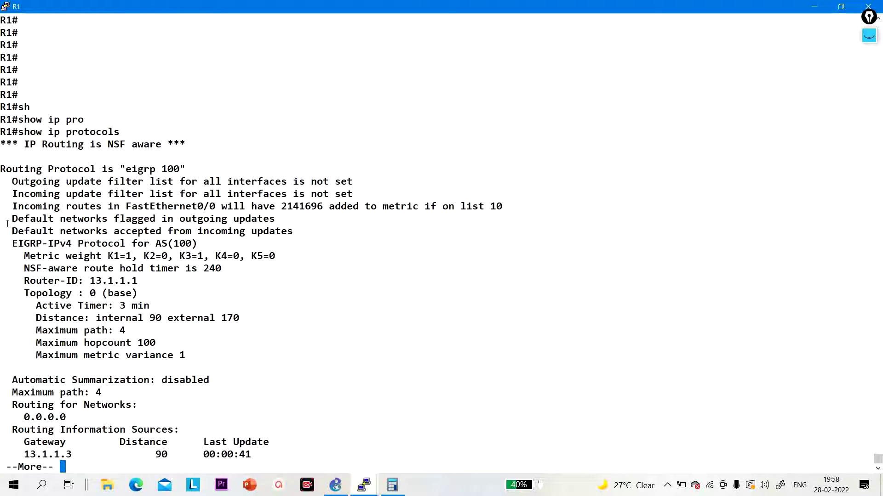
Highlight the line on the metric offset for incoming FastEthernet0/0 routes, clear the highlight, and advance to the end of the output
{"action": "left_click_drag", "start_coordinate": [7, 206], "coordinate": [503, 209]}
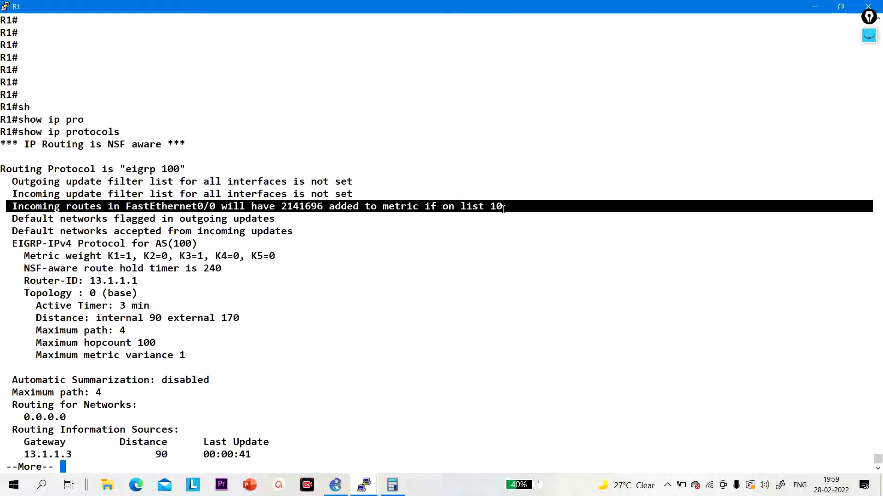
{"action": "left_click", "coordinate": [503, 209]}
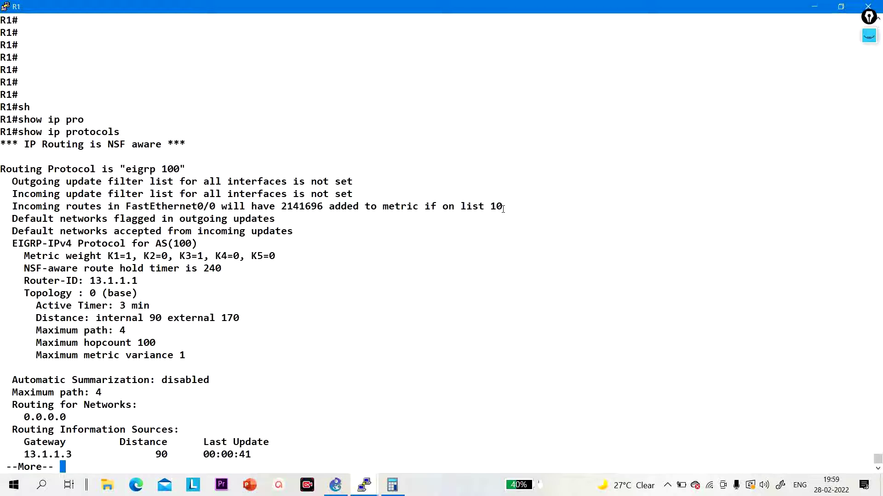
{"action": "key", "text": "Return"}
{"action": "key", "text": "Return"}
{"action": "key", "text": "Return"}
{"action": "key", "text": "Return"}
{"action": "key", "text": "Return"}
{"action": "key", "text": "Return"}
{"action": "key", "text": "Return"}
{"action": "key", "text": "Return"}
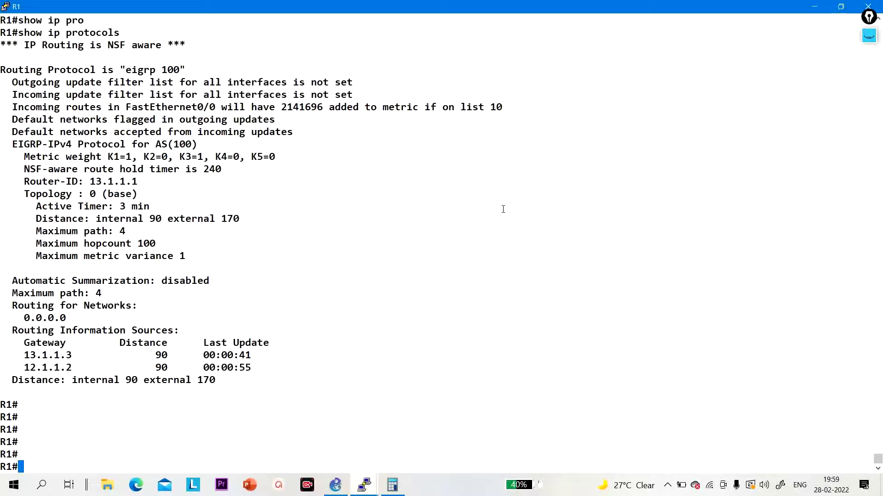
Display R1's routing table again with show ip route to check the paths to 10.1.1.0
{"action": "type", "text": "sh"}
{"action": "key", "text": "Tab"}
{"action": "type", "text": "ip r"}
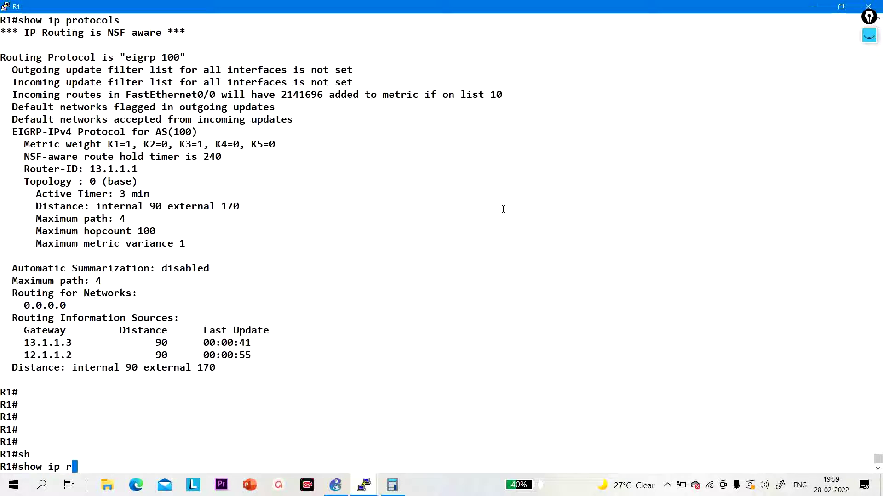
{"action": "type", "text": "o"}
{"action": "key", "text": "Tab"}
{"action": "key", "text": "Return"}
{"action": "key", "text": "Return"}
{"action": "key", "text": "Return"}
{"action": "key", "text": "Return"}
{"action": "key", "text": "Return"}
{"action": "key", "text": "Return"}
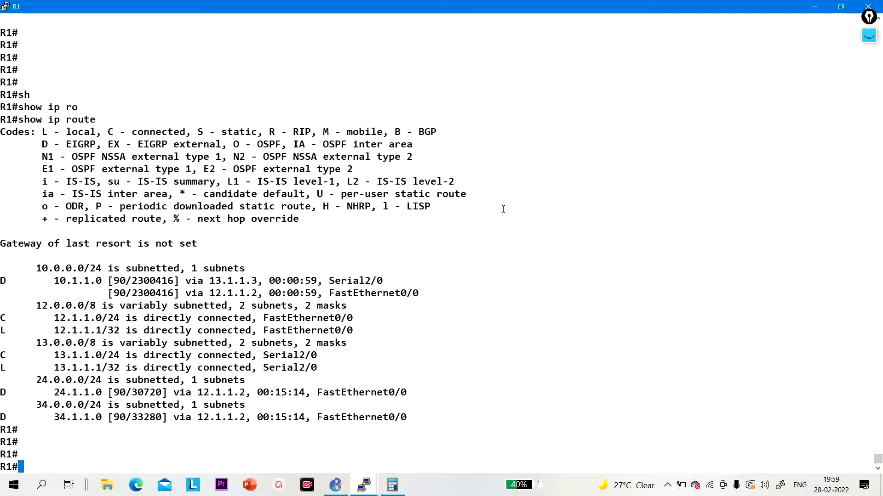
Run traceroute 10.1.1.1 on R1 to check which paths the traffic takes
{"action": "key", "text": "Return"}
{"action": "key", "text": "Return"}
{"action": "key", "text": "Return"}
{"action": "type", "text": "tr"}
{"action": "key", "text": "Tab"}
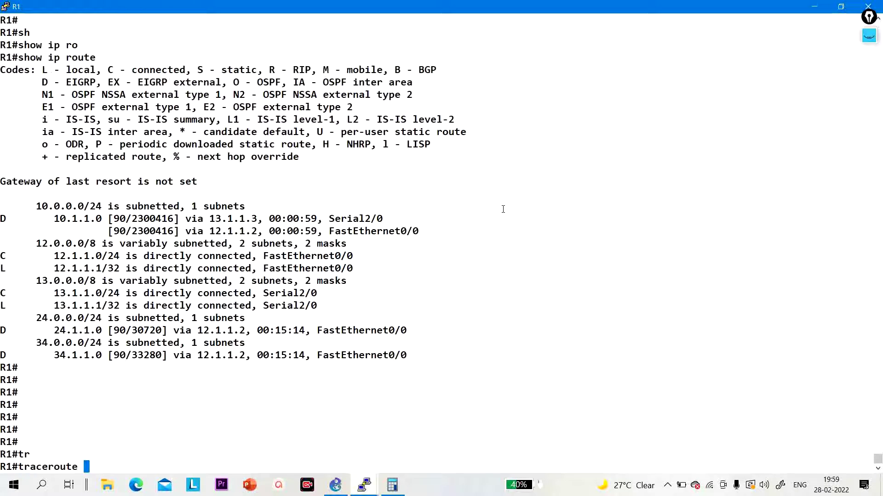
{"action": "type", "text": "10.1.1.1"}
{"action": "key", "text": "Return"}
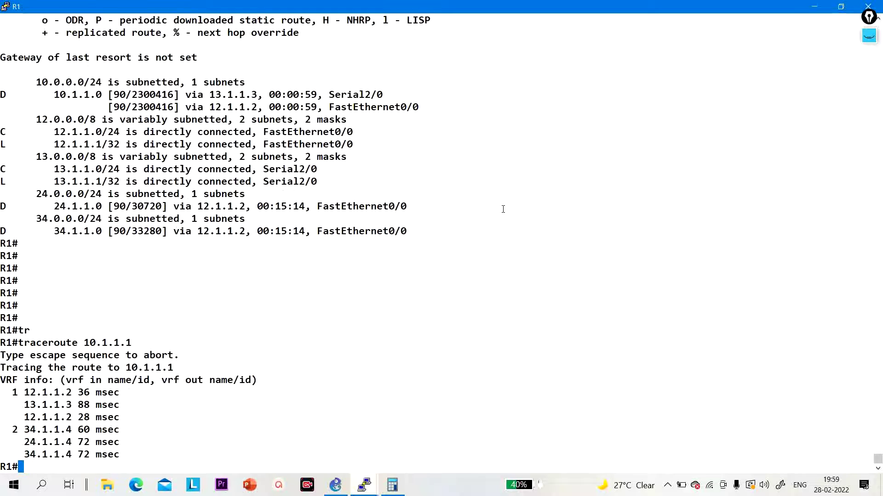
Bring the GNS3 topology back into view and clear the old handwritten annotations from the screen
{"action": "left_click", "coordinate": [813, 8]}
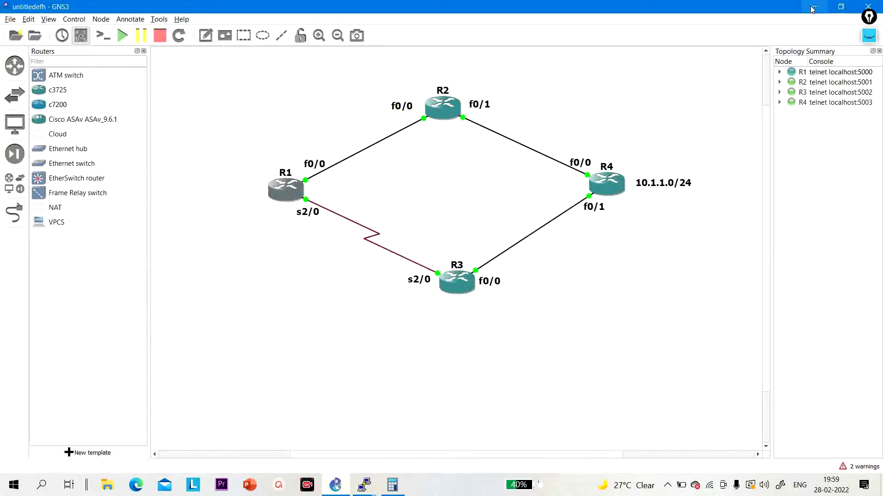
{"action": "left_click", "coordinate": [868, 36]}
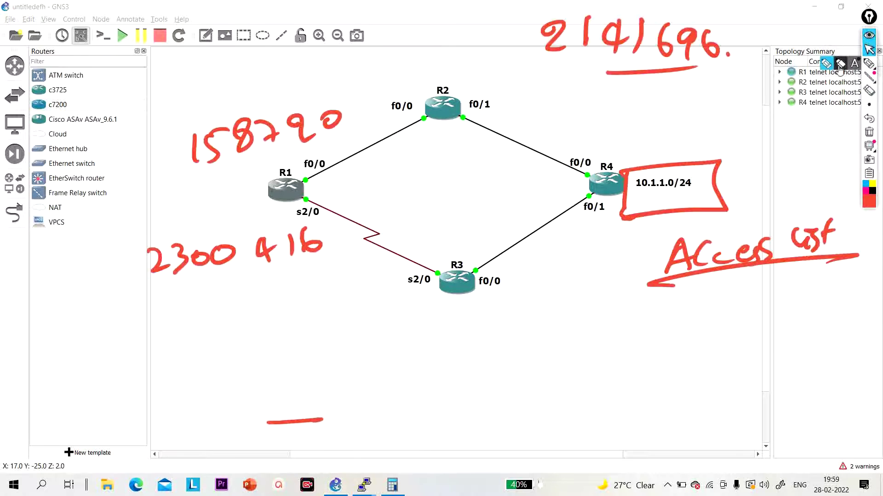
{"action": "left_click", "coordinate": [868, 132]}
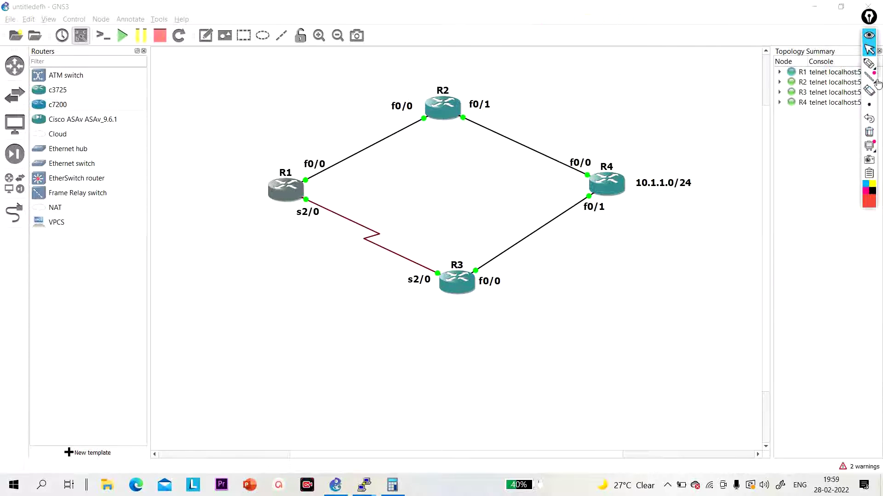
Sketch pen arrows for the paths between R1 and R4 through R2 and R3, then clear the drawings
{"action": "left_click", "coordinate": [869, 63]}
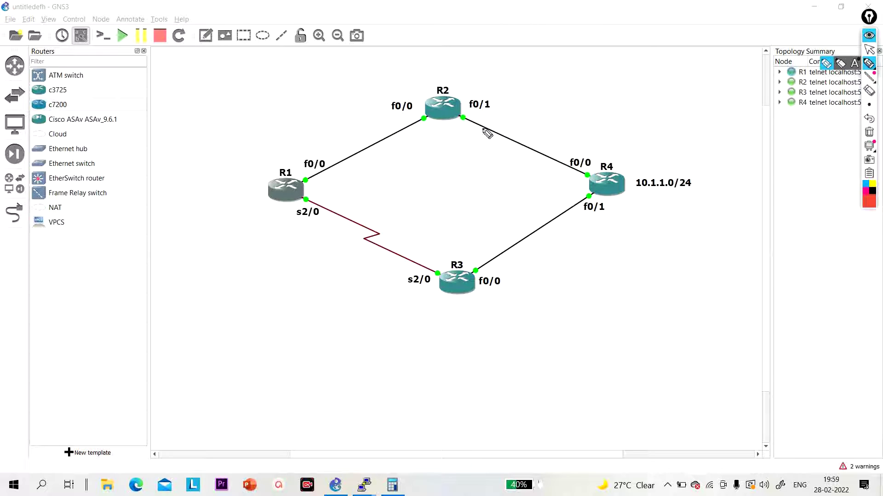
{"action": "mouse_move", "coordinate": [580, 149]}
{"action": "left_mouse_down"}
{"action": "mouse_move", "coordinate": [373, 85]}
{"action": "mouse_move", "coordinate": [296, 102]}
{"action": "mouse_move", "coordinate": [367, 74]}
{"action": "mouse_move", "coordinate": [453, 74]}
{"action": "left_mouse_up"}
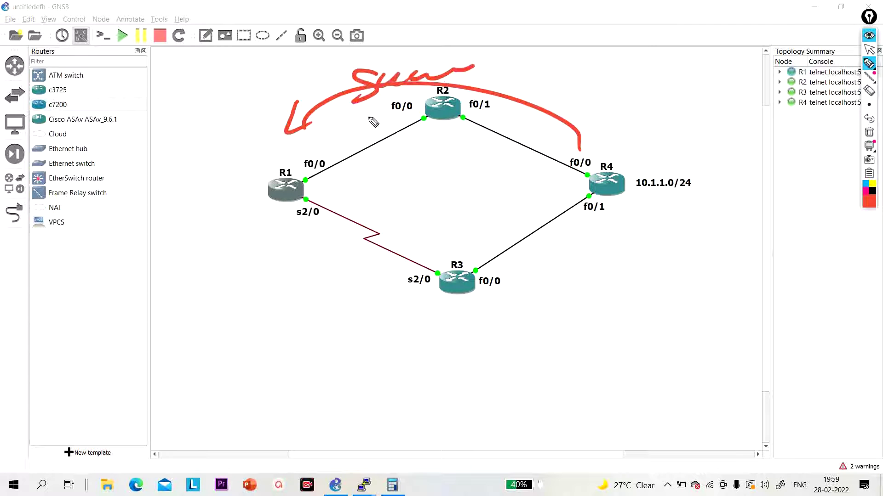
{"action": "mouse_move", "coordinate": [301, 245]}
{"action": "left_mouse_down"}
{"action": "mouse_move", "coordinate": [516, 290]}
{"action": "mouse_move", "coordinate": [556, 241]}
{"action": "mouse_move", "coordinate": [550, 233]}
{"action": "left_mouse_up"}
{"action": "left_click_drag", "start_coordinate": [289, 231], "coordinate": [305, 244]}
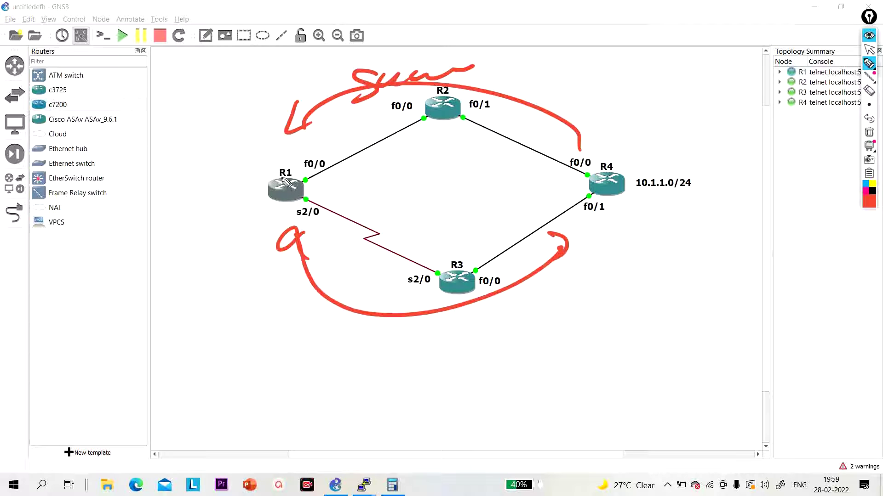
{"action": "mouse_move", "coordinate": [298, 183]}
{"action": "left_mouse_down"}
{"action": "mouse_move", "coordinate": [544, 122]}
{"action": "mouse_move", "coordinate": [473, 123]}
{"action": "mouse_move", "coordinate": [527, 131]}
{"action": "left_mouse_up"}
{"action": "mouse_move", "coordinate": [454, 131]}
{"action": "left_mouse_down"}
{"action": "mouse_move", "coordinate": [299, 148]}
{"action": "mouse_move", "coordinate": [414, 121]}
{"action": "left_mouse_up"}
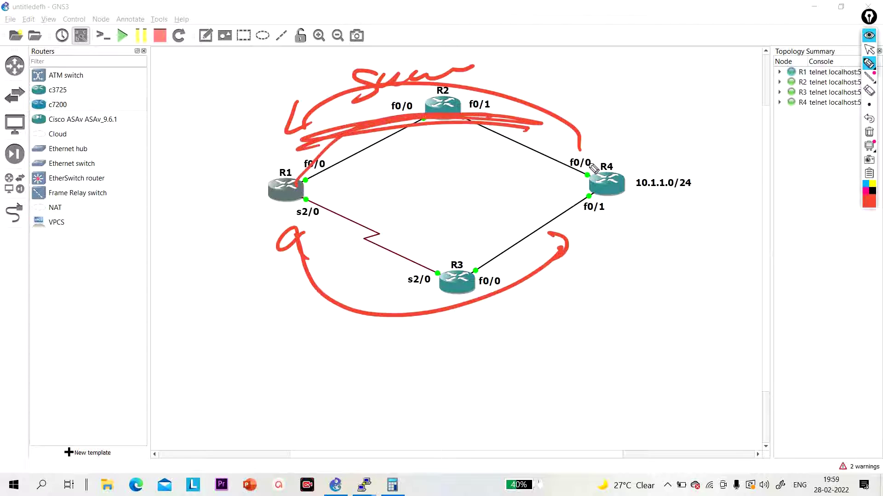
{"action": "left_click", "coordinate": [869, 132]}
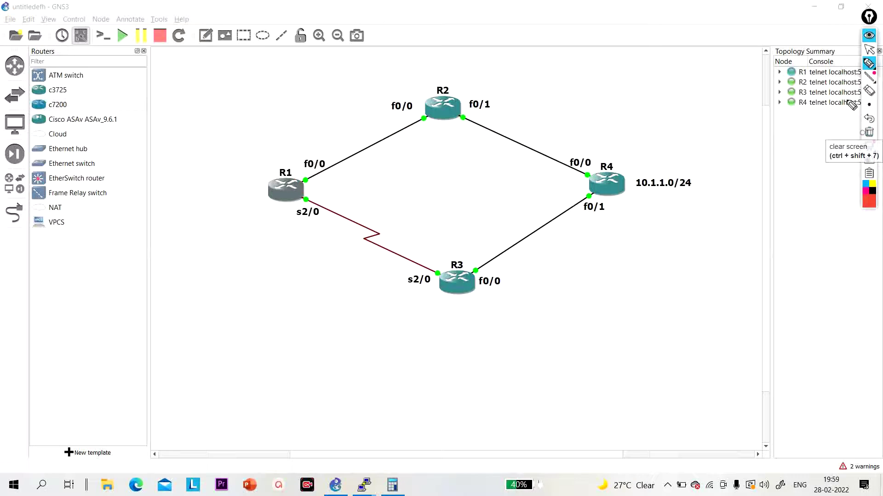
{"action": "left_click", "coordinate": [869, 49]}
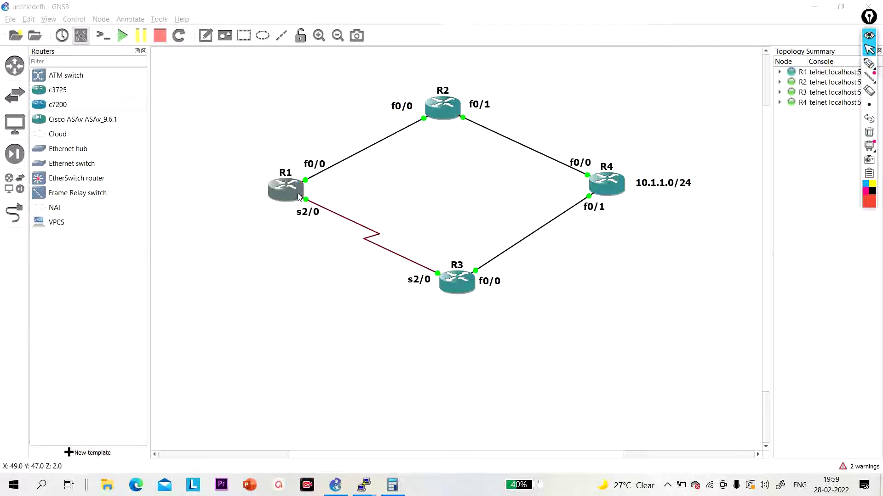
Reopen R1's console, run show ip protocols, and select the metric offset value for incoming FastEthernet0/0 routes
{"action": "double_click", "coordinate": [282, 199]}
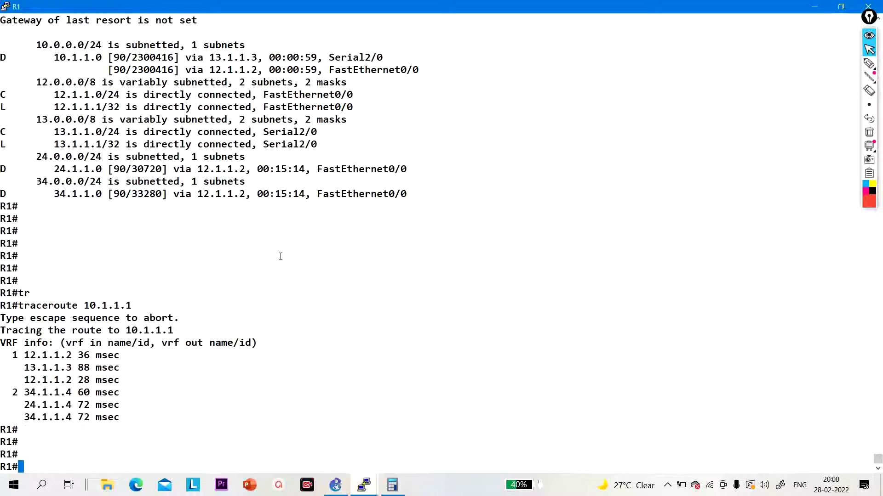
{"action": "key", "text": "Up"}
{"action": "key", "text": "Up"}
{"action": "key", "text": "Up"}
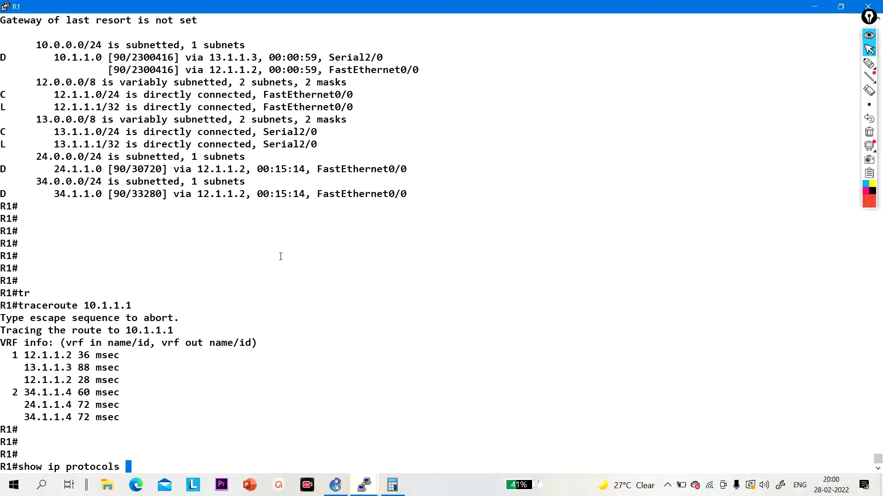
{"action": "key", "text": "Return"}
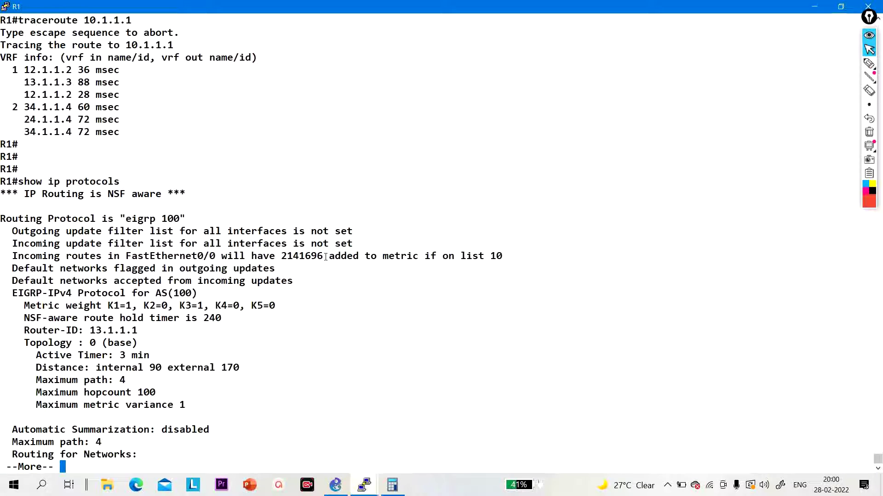
{"action": "left_click_drag", "start_coordinate": [325, 257], "coordinate": [278, 253]}
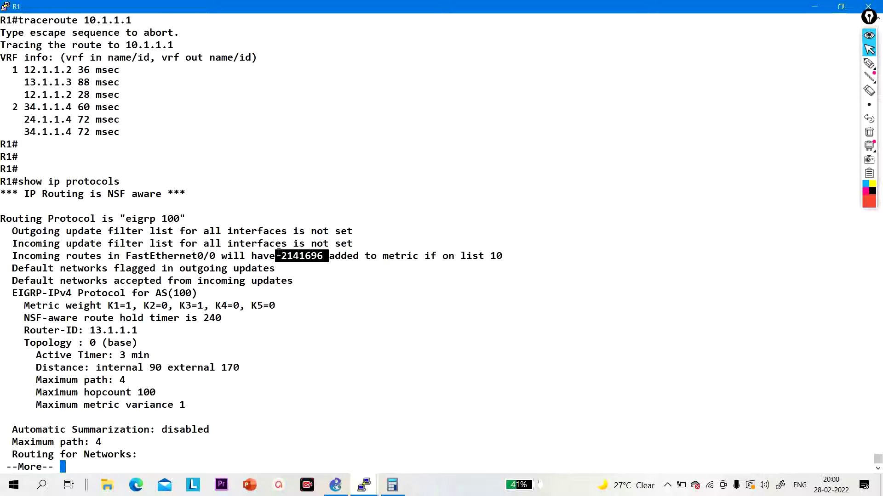
Handwrite 2141697 beside the output with the pen, circle it, and mark the last digits of the selected offset
{"action": "left_click", "coordinate": [869, 63]}
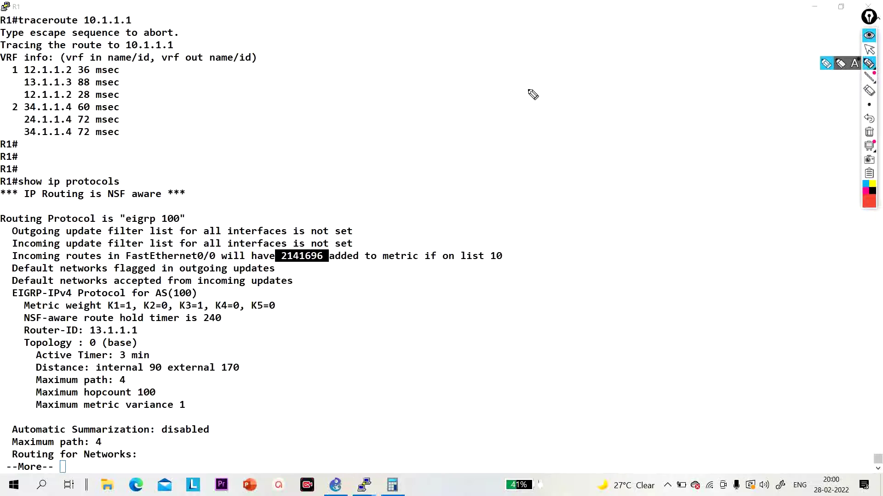
{"action": "left_click_drag", "start_coordinate": [521, 89], "coordinate": [545, 114]}
{"action": "left_click_drag", "start_coordinate": [559, 79], "coordinate": [558, 112]}
{"action": "mouse_move", "coordinate": [601, 79]}
{"action": "left_mouse_down"}
{"action": "mouse_move", "coordinate": [595, 112]}
{"action": "mouse_move", "coordinate": [618, 97]}
{"action": "left_mouse_up"}
{"action": "left_click_drag", "start_coordinate": [626, 89], "coordinate": [628, 108]}
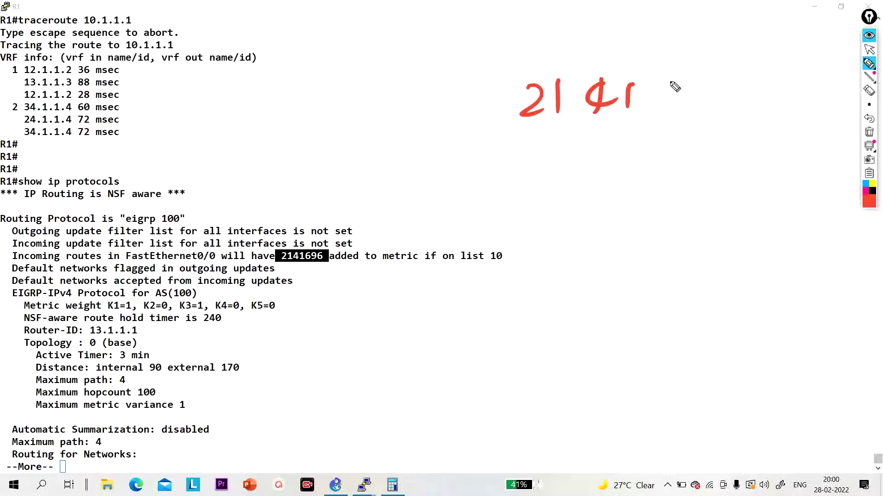
{"action": "mouse_move", "coordinate": [670, 82]}
{"action": "left_mouse_down"}
{"action": "mouse_move", "coordinate": [658, 98]}
{"action": "mouse_move", "coordinate": [696, 99]}
{"action": "left_mouse_up"}
{"action": "left_click_drag", "start_coordinate": [329, 263], "coordinate": [307, 273]}
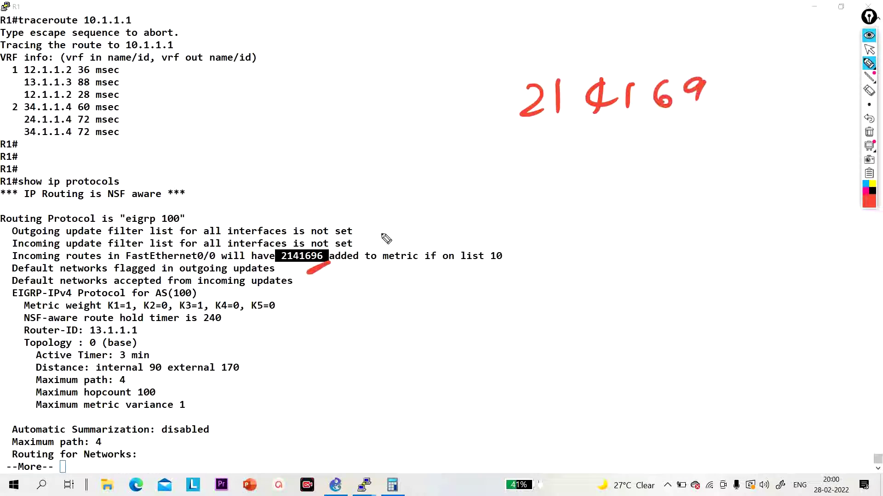
{"action": "left_click_drag", "start_coordinate": [722, 90], "coordinate": [728, 115]}
{"action": "mouse_move", "coordinate": [598, 153]}
{"action": "left_mouse_down"}
{"action": "mouse_move", "coordinate": [813, 94]}
{"action": "mouse_move", "coordinate": [610, 146]}
{"action": "left_mouse_up"}
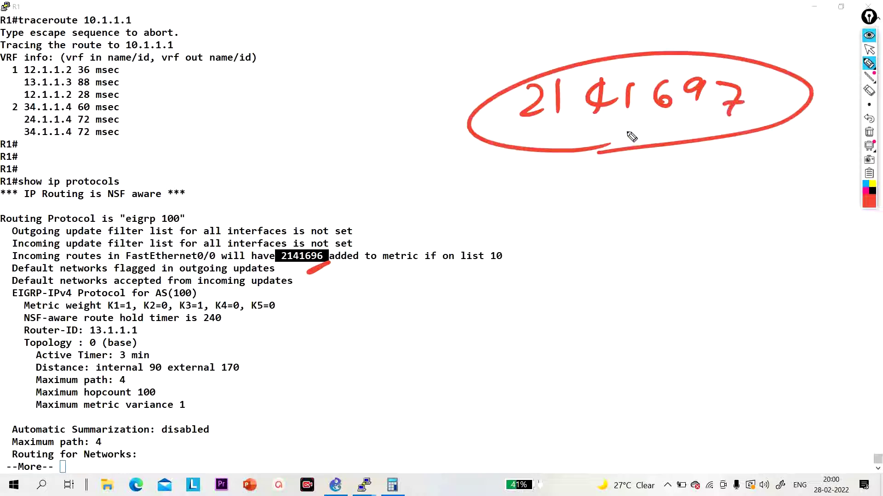
Return to the GNS3 topology and draw highlighter arrows along the paths through R2 and R3
{"action": "left_click", "coordinate": [869, 49]}
{"action": "left_click", "coordinate": [813, 6]}
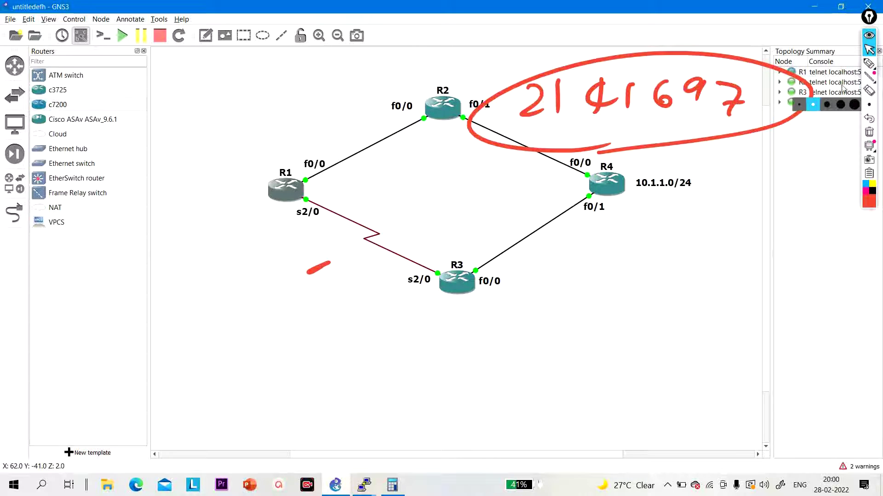
{"action": "left_click", "coordinate": [869, 63]}
{"action": "mouse_move", "coordinate": [472, 82]}
{"action": "left_mouse_down"}
{"action": "mouse_move", "coordinate": [290, 140]}
{"action": "mouse_move", "coordinate": [332, 143]}
{"action": "left_mouse_up"}
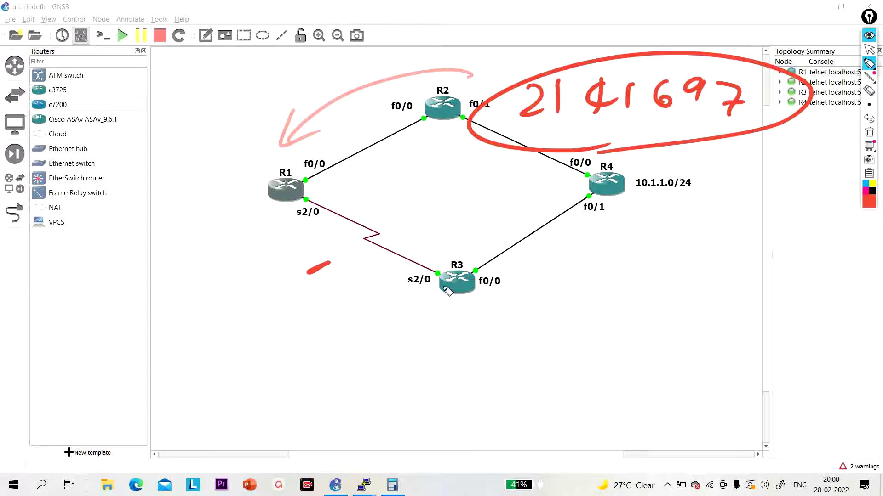
{"action": "mouse_move", "coordinate": [479, 302]}
{"action": "left_mouse_down"}
{"action": "mouse_move", "coordinate": [259, 268]}
{"action": "mouse_move", "coordinate": [251, 290]}
{"action": "mouse_move", "coordinate": [579, 240]}
{"action": "mouse_move", "coordinate": [542, 281]}
{"action": "left_mouse_up"}
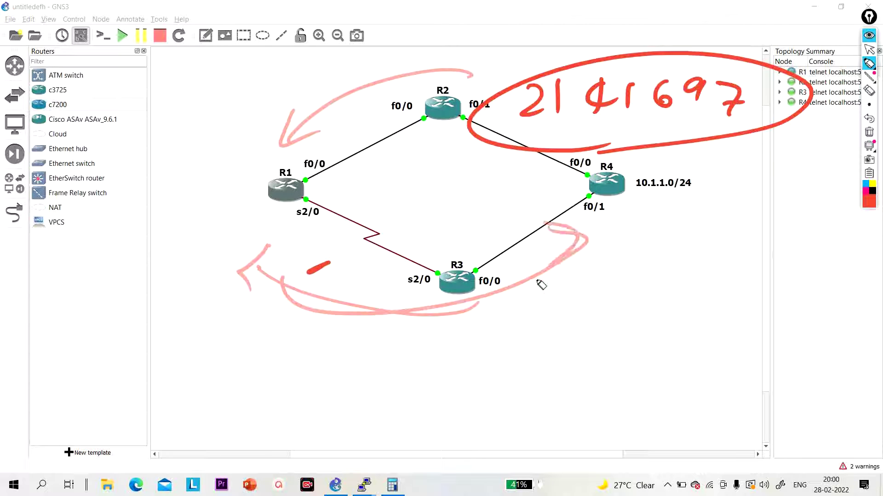
{"action": "mouse_move", "coordinate": [442, 71]}
{"action": "left_mouse_down"}
{"action": "mouse_move", "coordinate": [554, 102]}
{"action": "mouse_move", "coordinate": [537, 120]}
{"action": "left_mouse_up"}
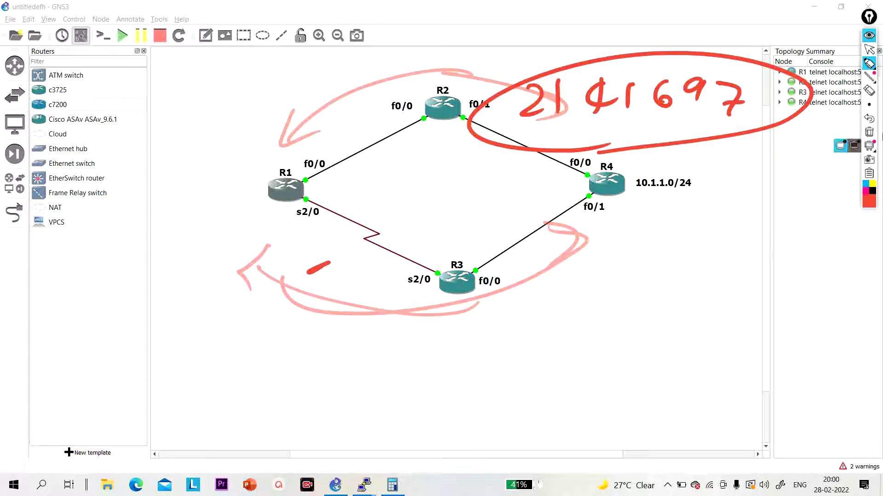
Clear all annotations from the topology and switch back to the normal pointer
{"action": "left_click", "coordinate": [869, 132]}
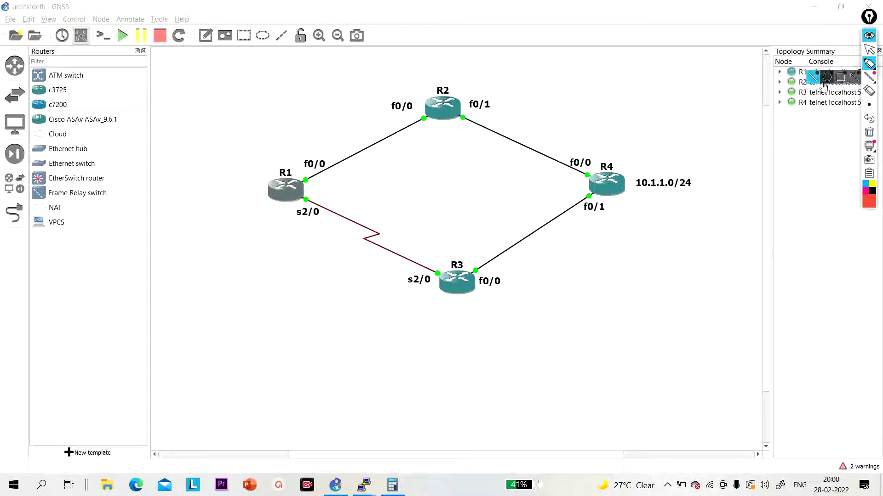
{"action": "left_click", "coordinate": [869, 49]}
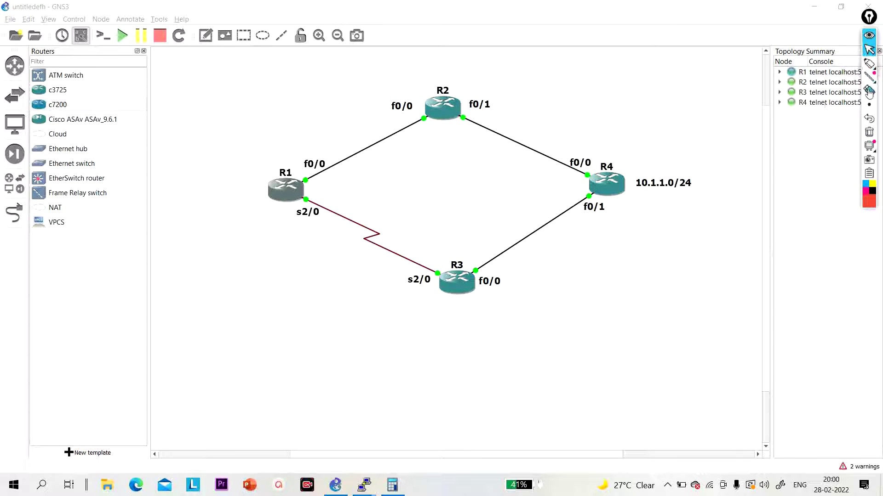
{"action": "mouse_move", "coordinate": [869, 65]}
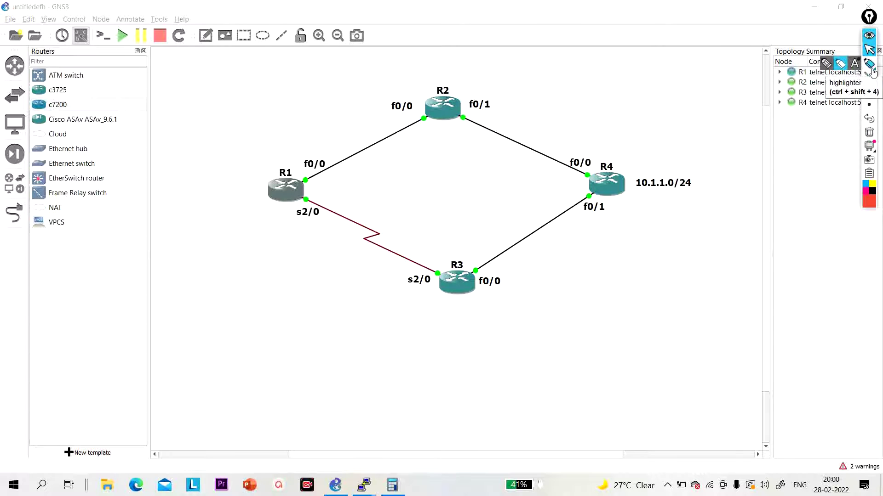